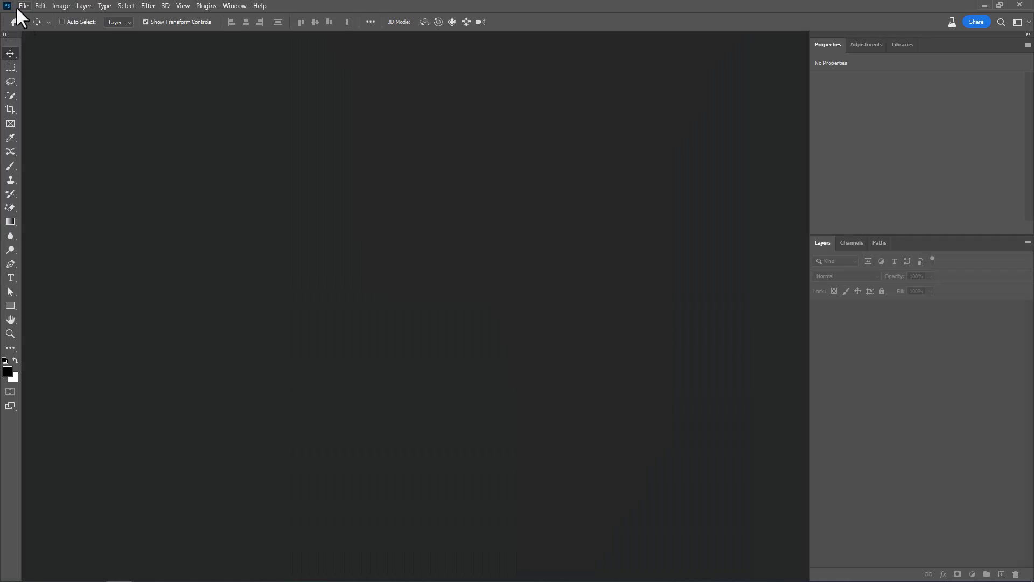
- Create a new 1080 × 1350 px, 300 ppi document with a white background
click(16, 5)
click(27, 21)
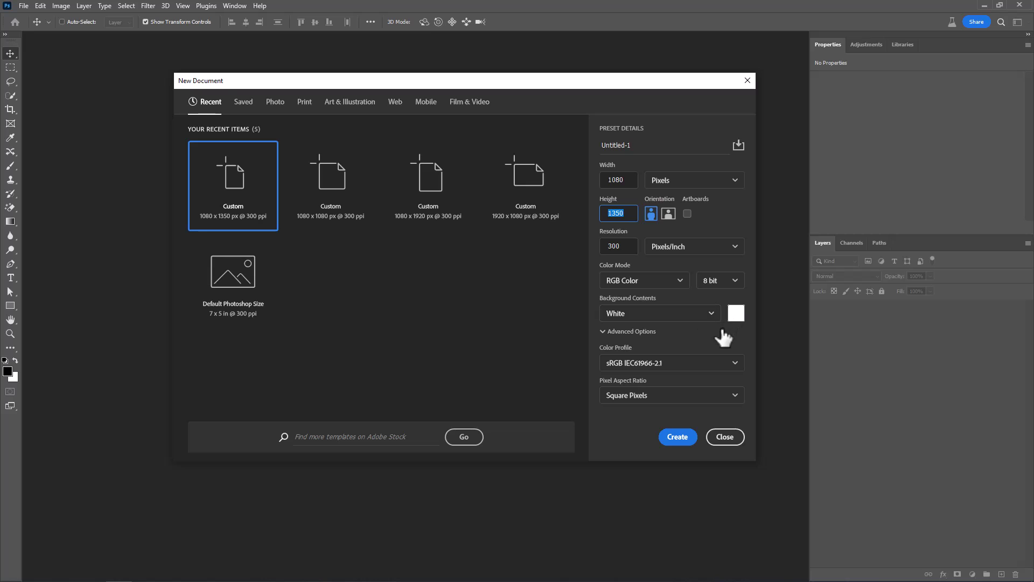
click(680, 438)
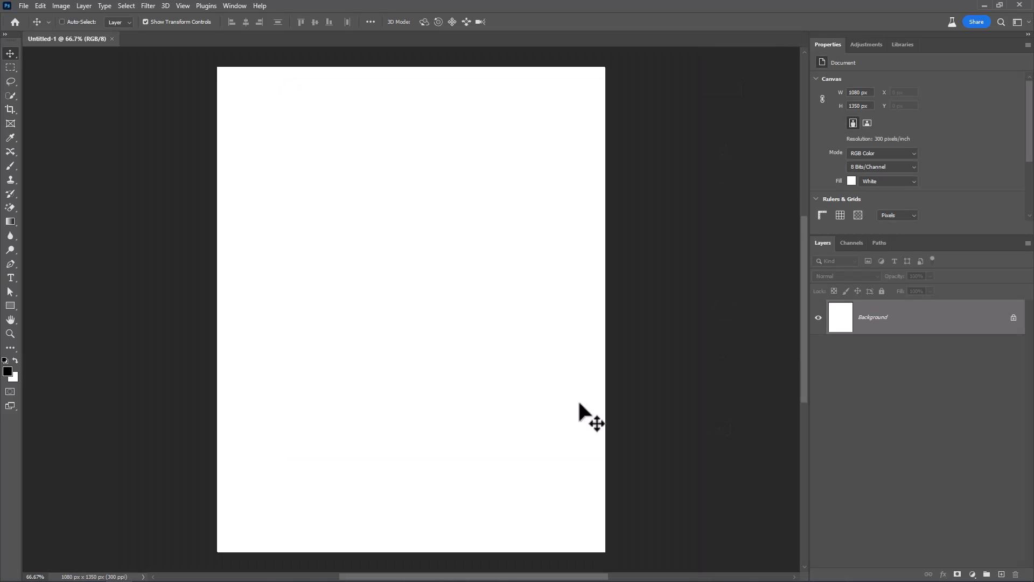
- Place the ripped-paper image, rotate it -90° and scale it to fill the canvas height
key(alt+Tab)
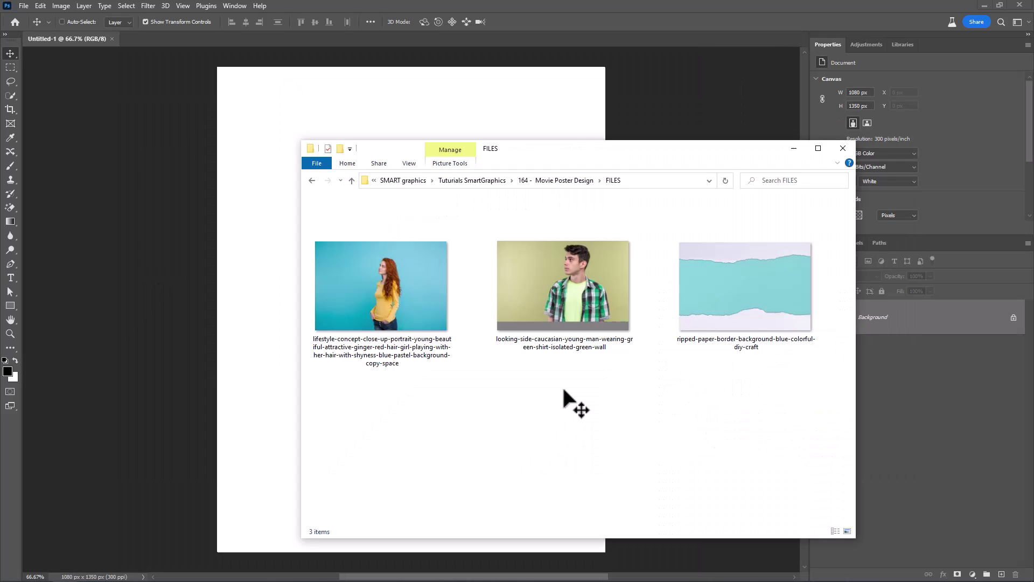
drag(749, 312, 276, 290)
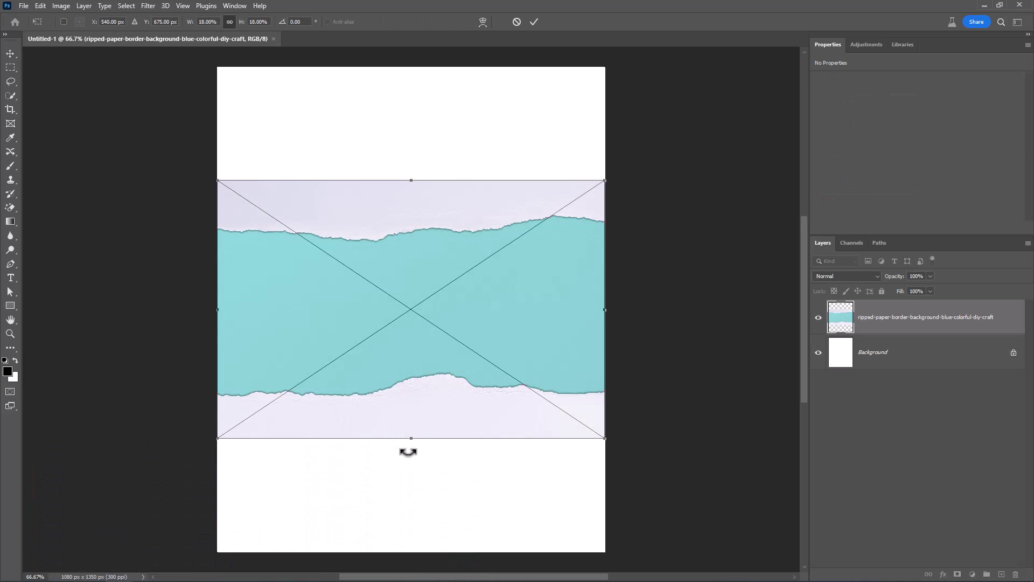
drag(406, 451, 587, 313)
drag(281, 306, 262, 309)
click(534, 22)
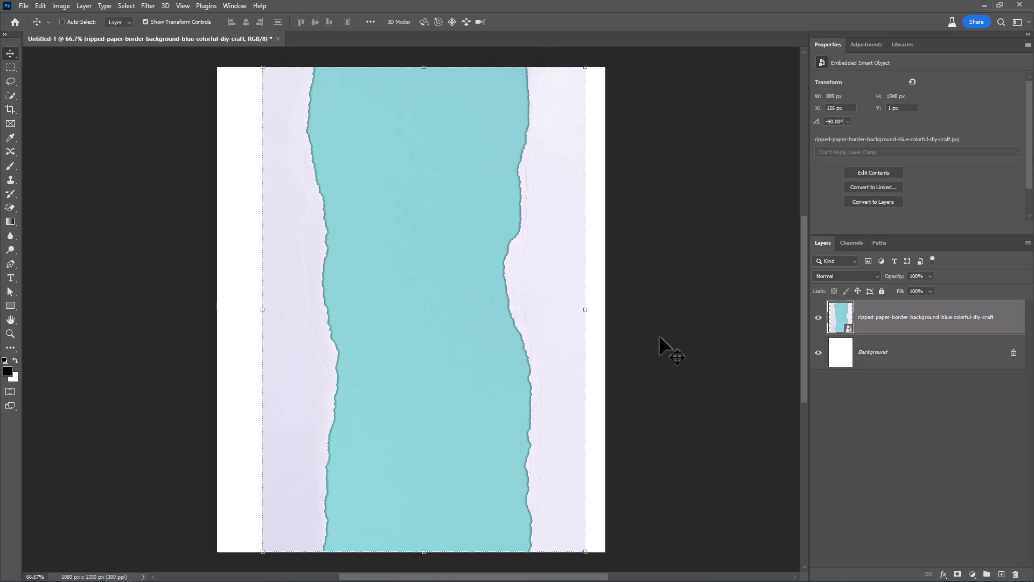
- Rasterize the ripped-paper layer and erase its blue strip with the Magic Eraser at tolerance 80
right_click(904, 338)
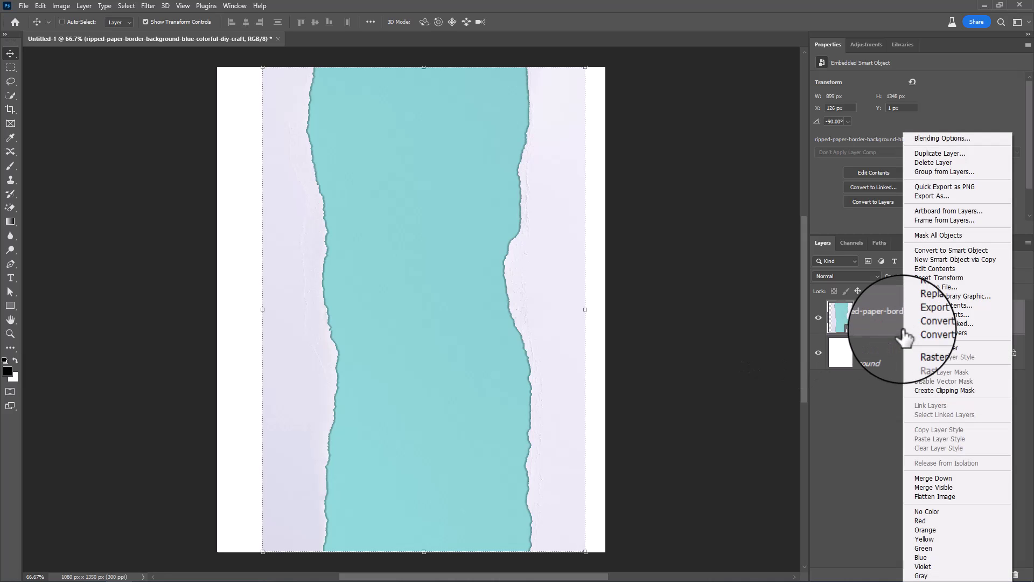
click(919, 347)
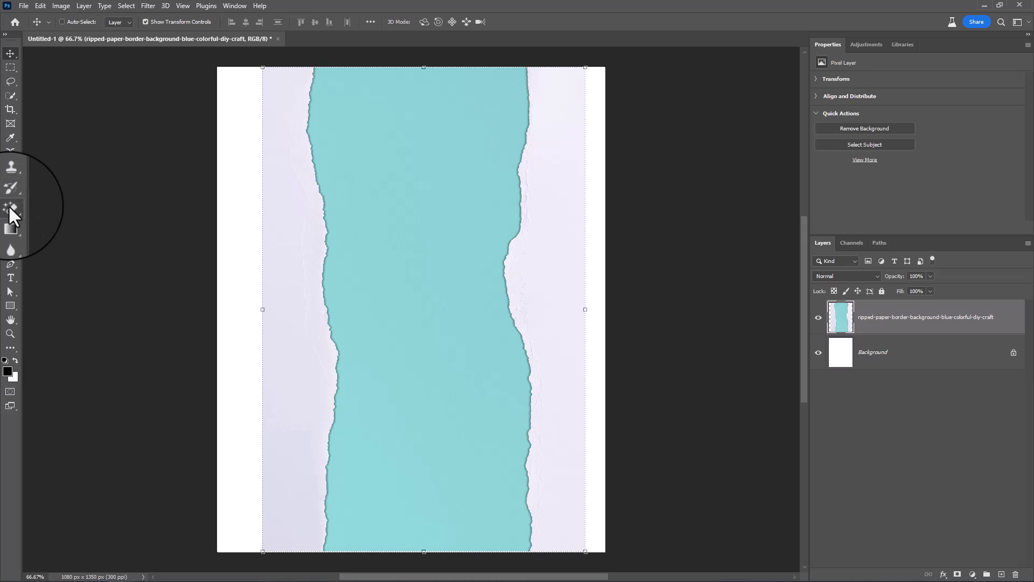
drag(10, 207, 47, 227)
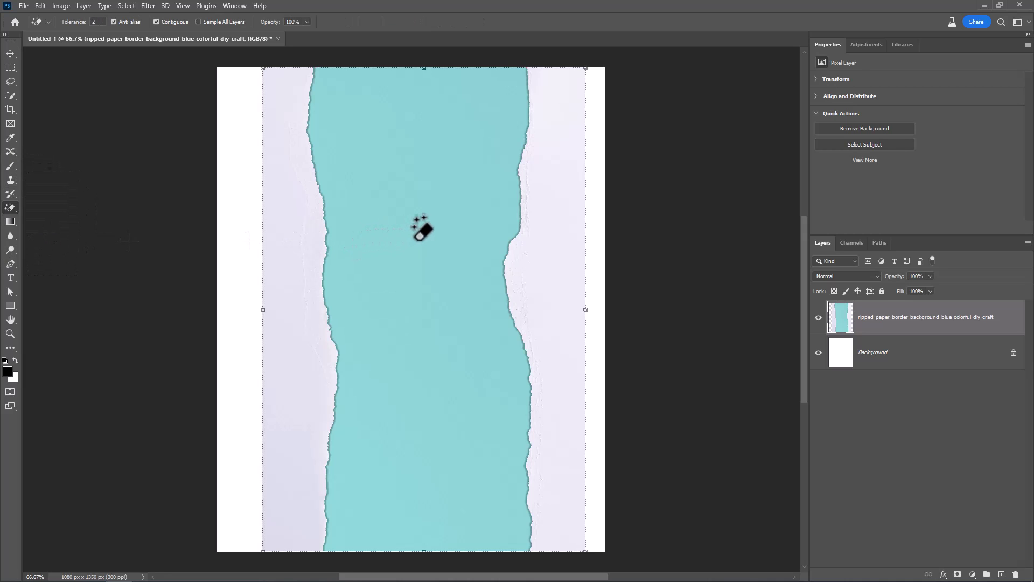
click(95, 22)
text(80)
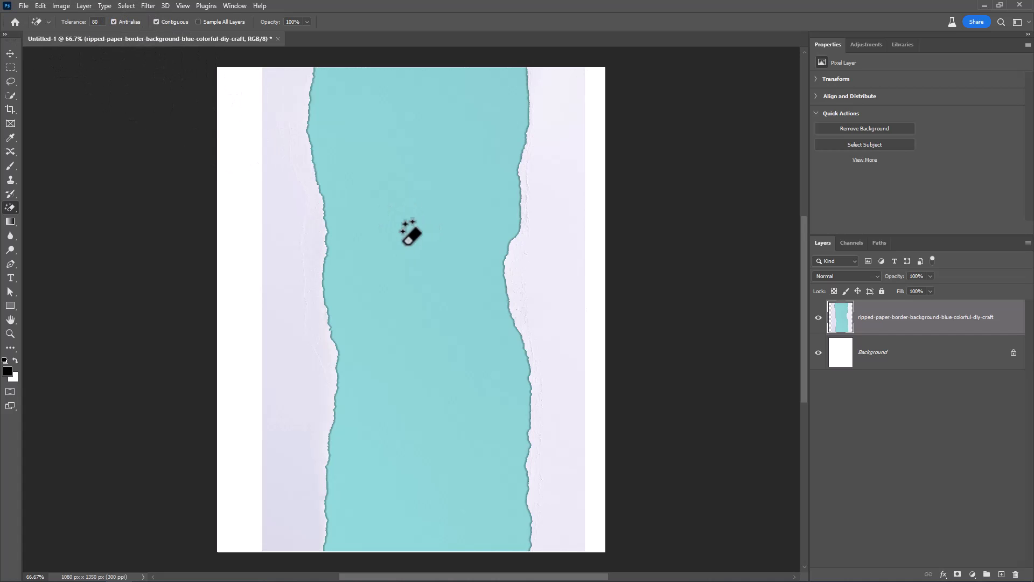
click(418, 237)
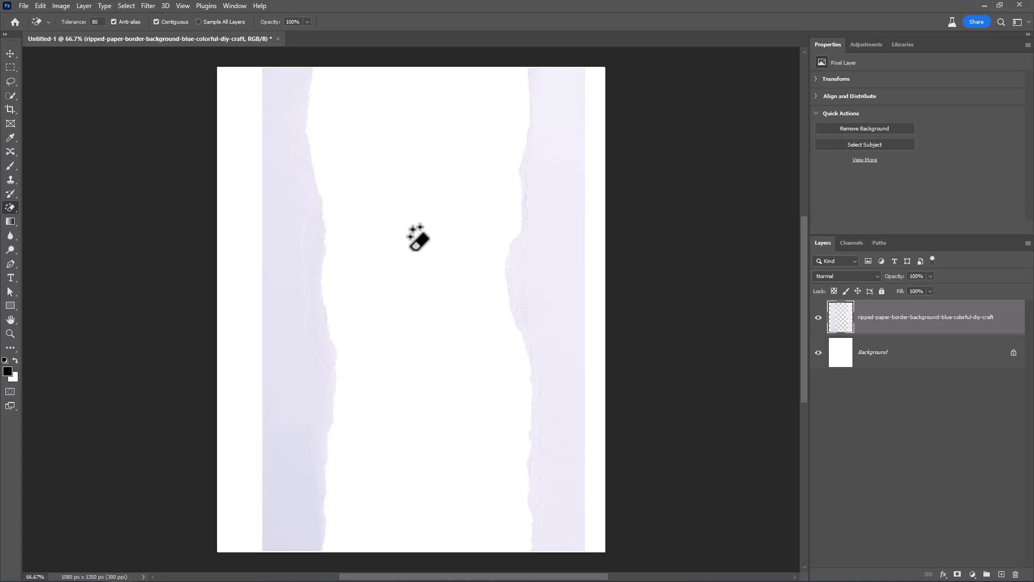
- Cut the right torn strip onto its own layer named Right and rename the original layer Left
click(9, 67)
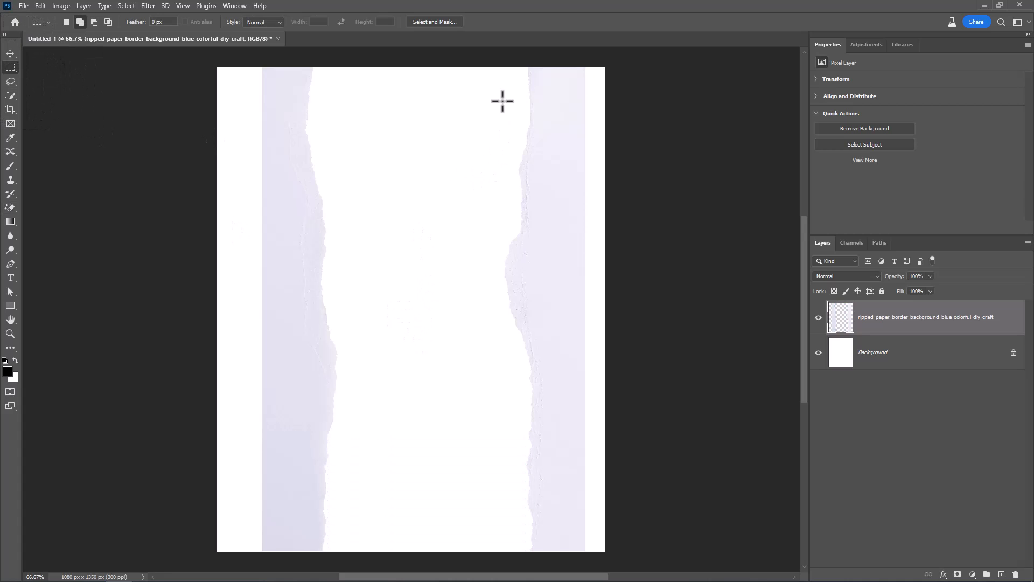
drag(487, 56, 615, 551)
key(ctrl+x)
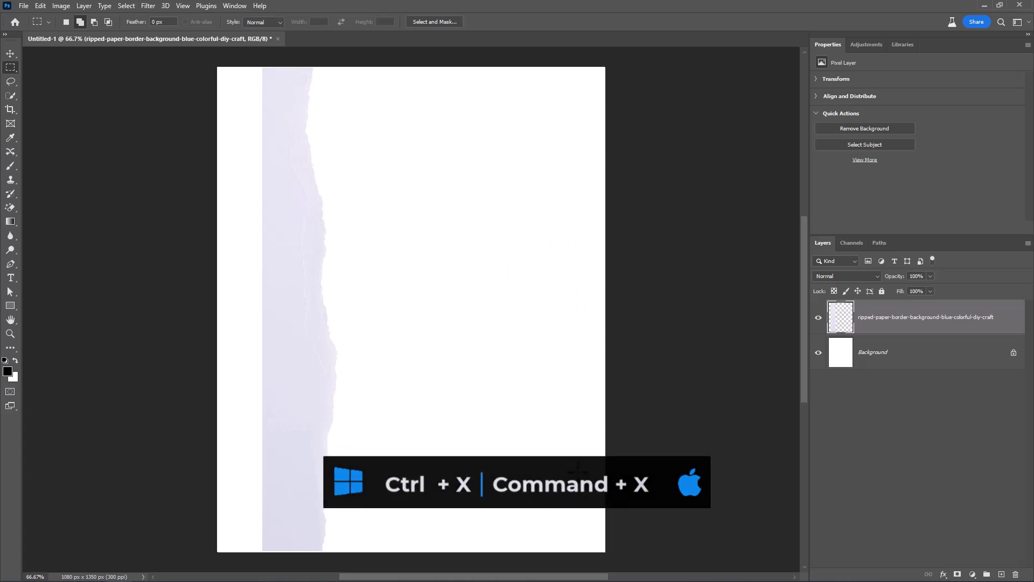
key(ctrl+shift+v)
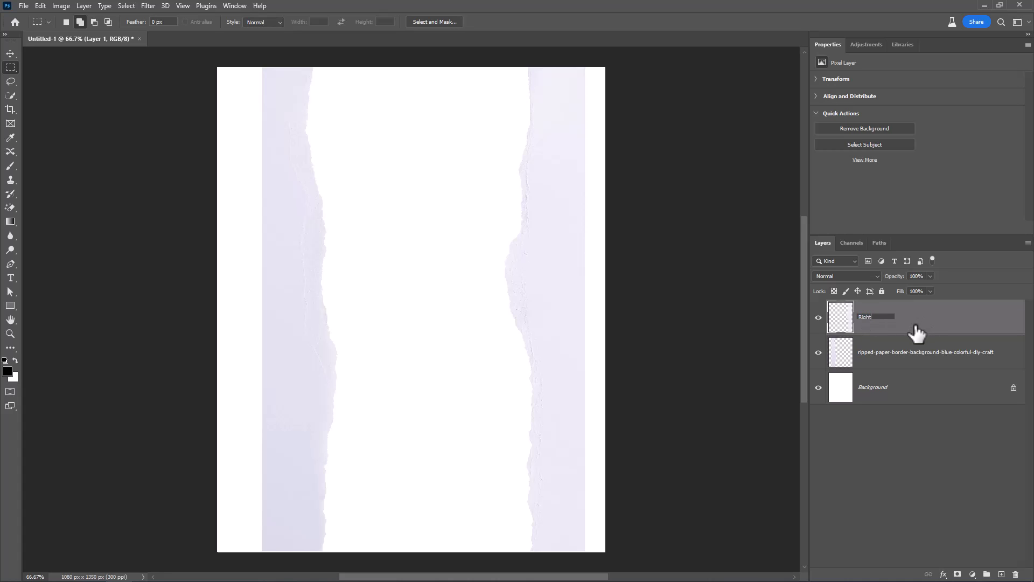
click(899, 356)
double_click(899, 353)
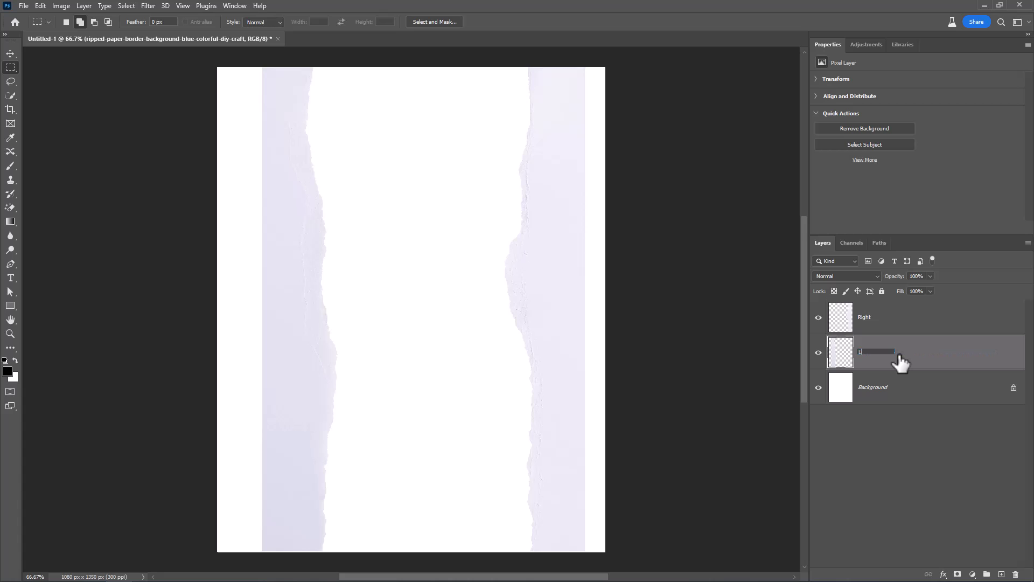
key(Return)
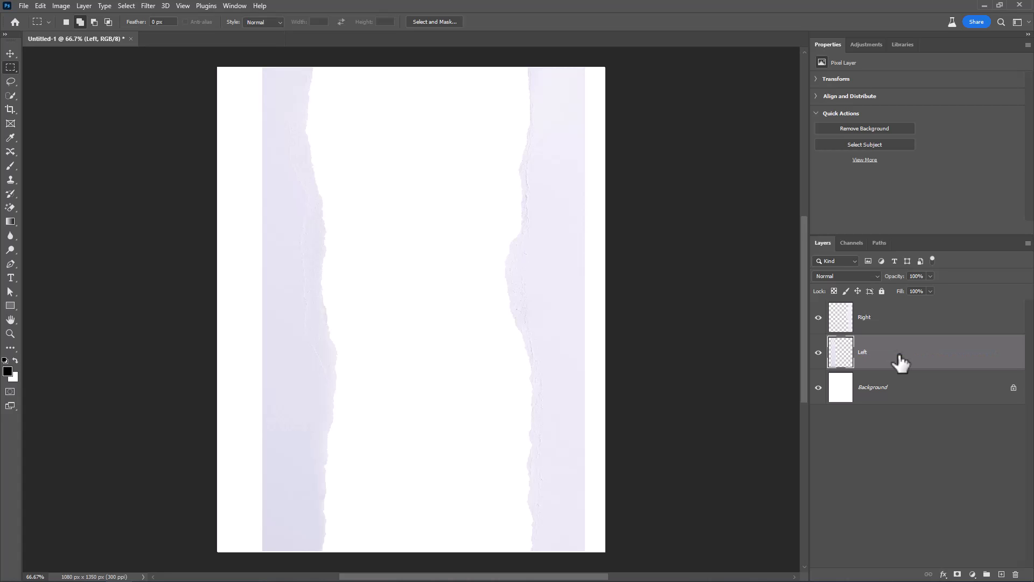
- Transform the Left strip: move it toward the centre, tilt it slightly and stretch it larger
click(10, 53)
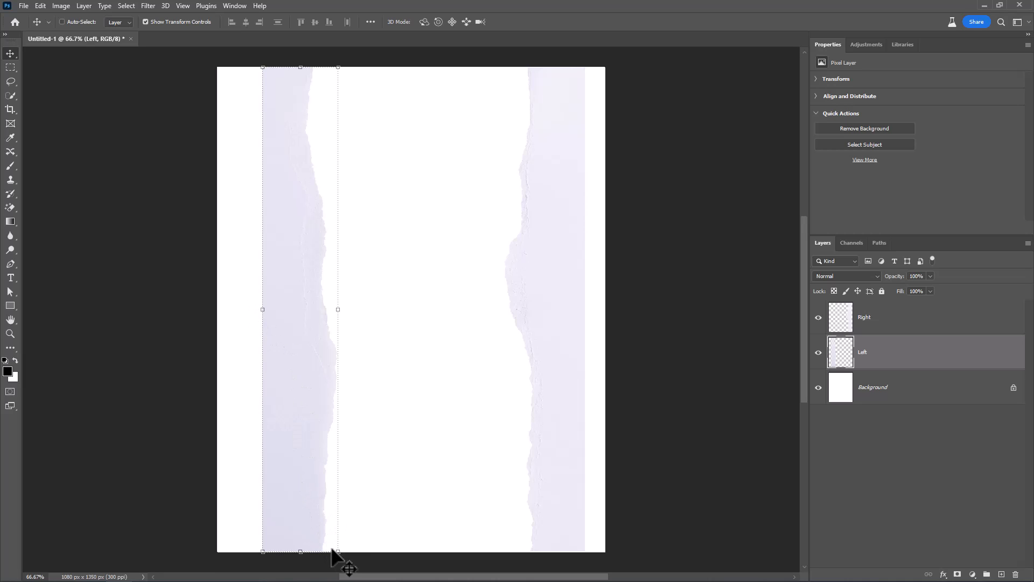
click(337, 309)
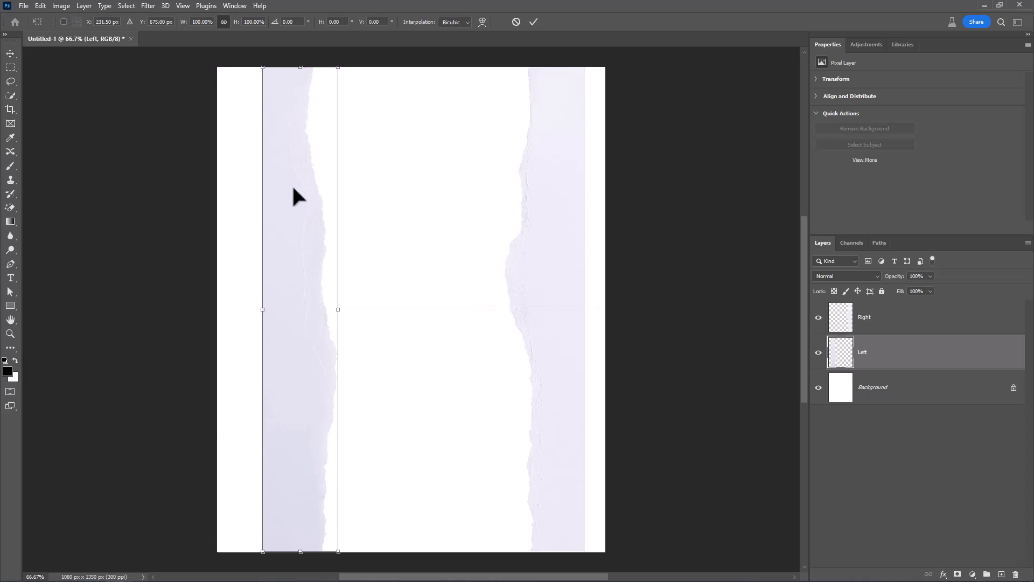
drag(295, 221, 354, 221)
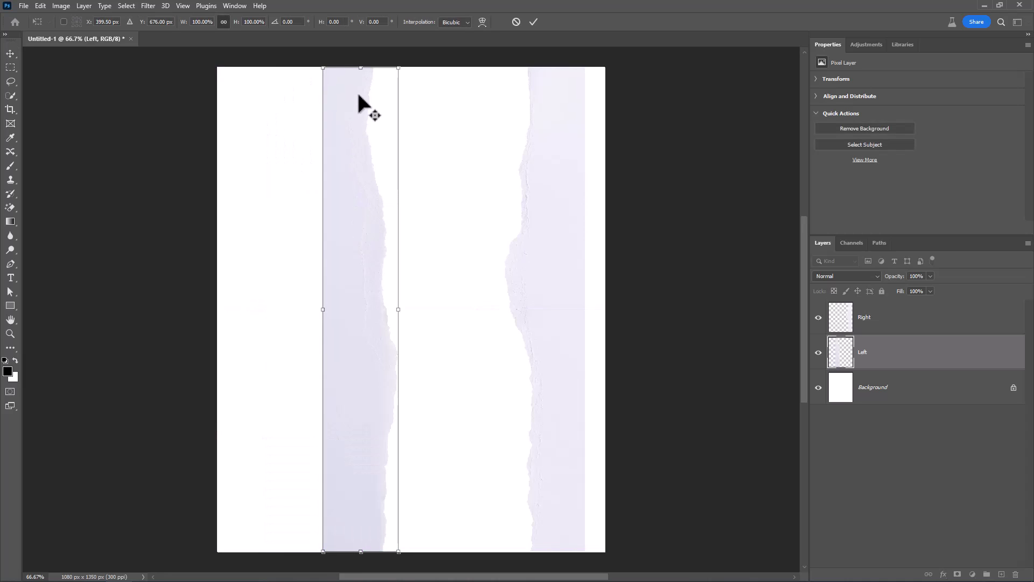
drag(362, 570, 389, 567)
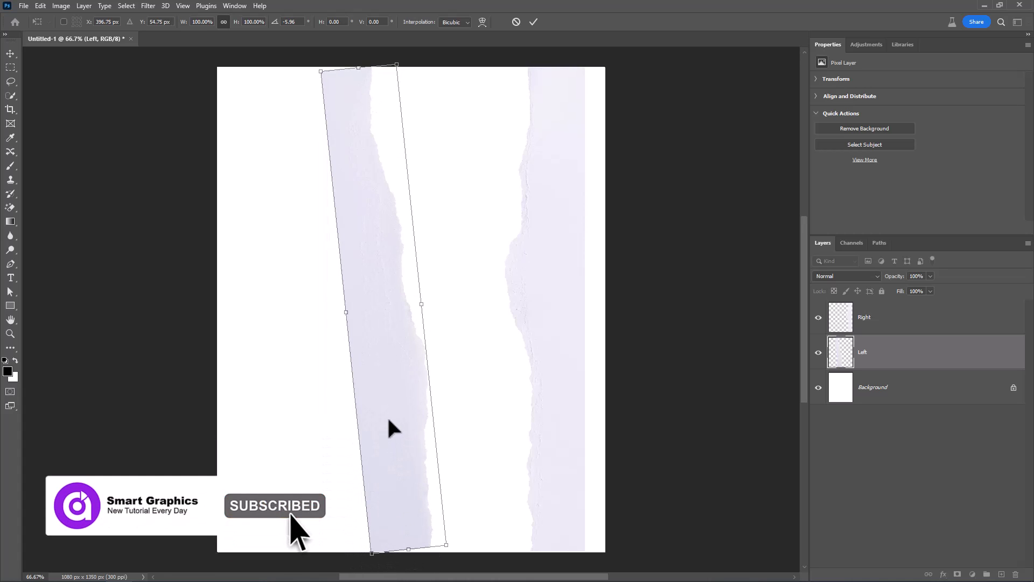
drag(389, 421, 368, 422)
drag(337, 71, 336, 60)
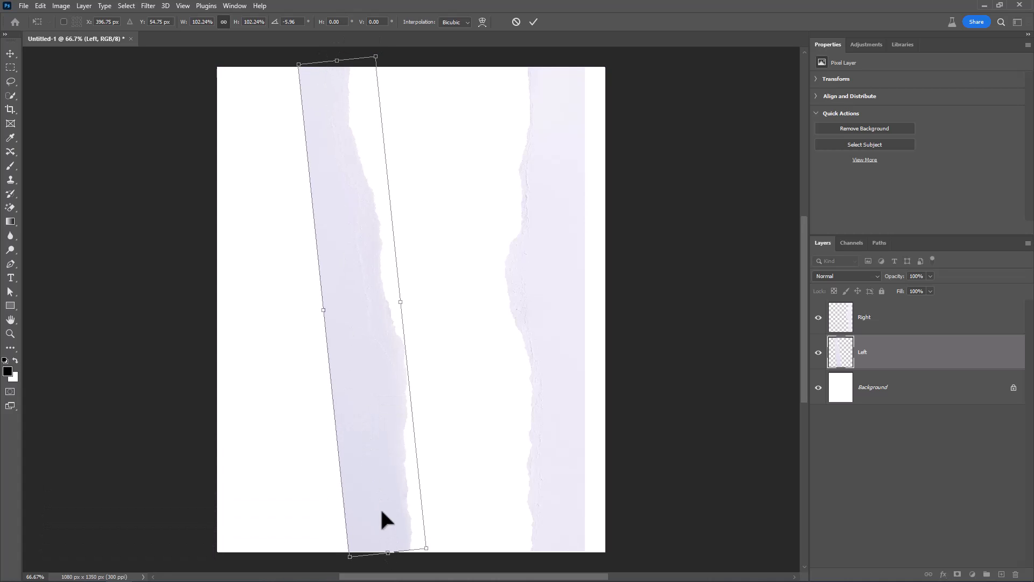
key(Return)
- Fine-tune the Left strip's position and move the Right strip left toward the centre
mouse_move(381, 525)
mouse_down()
mouse_move(372, 512)
mouse_move(367, 520)
mouse_up()
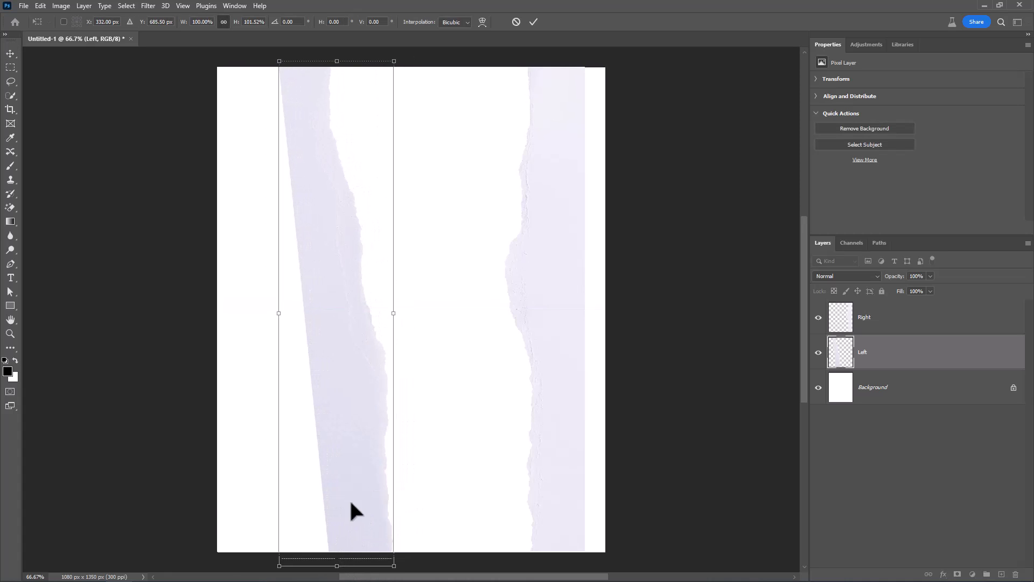
drag(362, 480, 371, 471)
ctrl+click(548, 406)
drag(560, 518, 423, 554)
- Enlarge and rotate the Right strip about 6° the opposite way, then stack it below Left
key(ctrl+t)
alt+click(421, 541)
drag(422, 78, 471, 56)
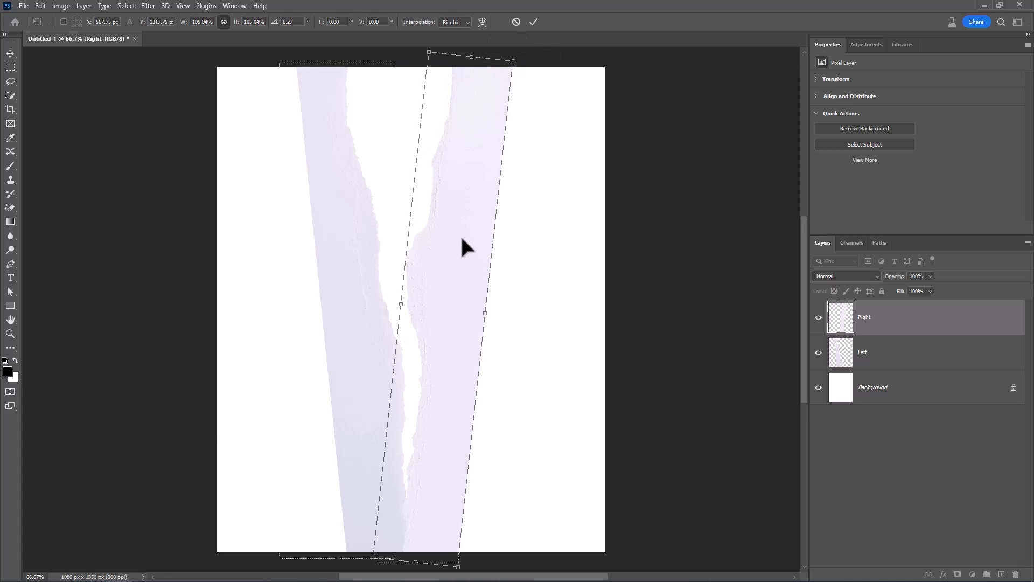
key(Return)
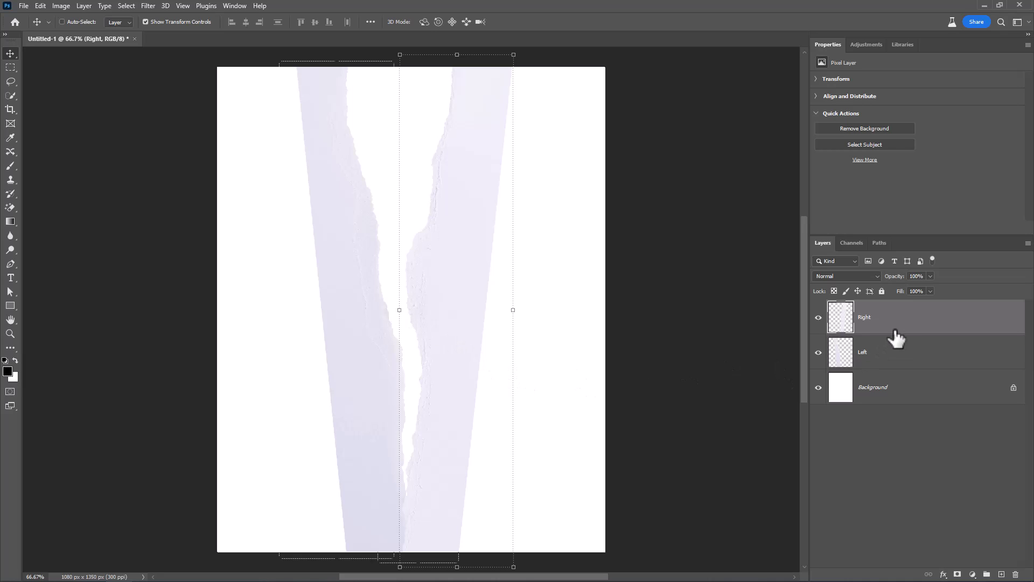
drag(897, 333, 895, 367)
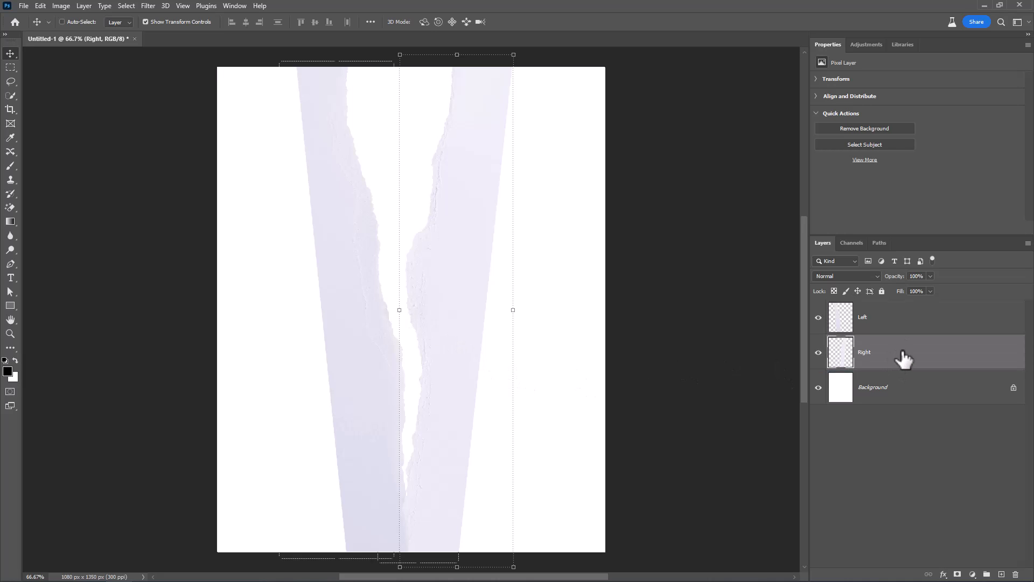
click(819, 354)
- Show the Right strip and draw a polygonal selection of the white area right of its diagonal edge
click(819, 354)
drag(12, 80, 40, 92)
click(491, 58)
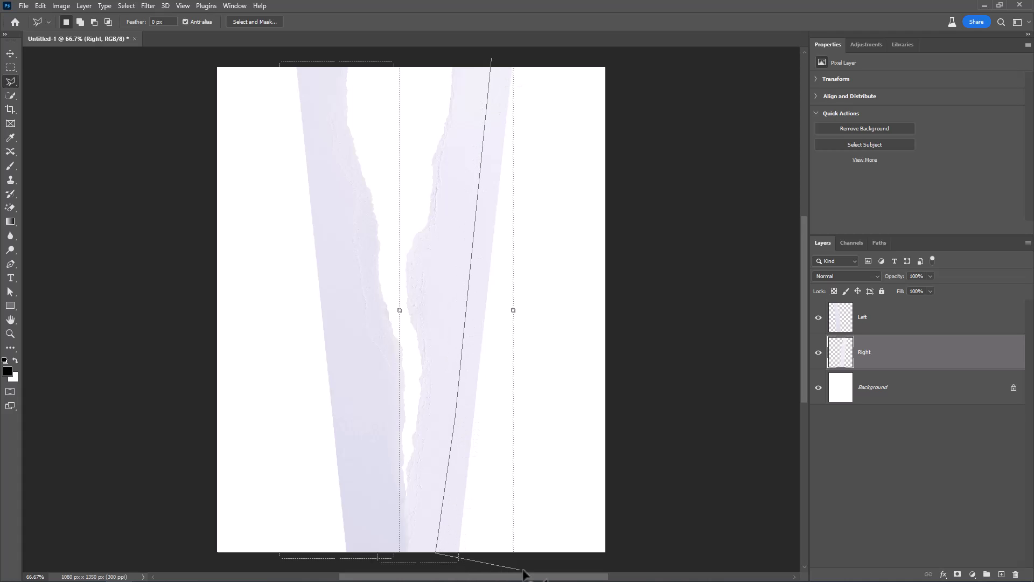
click(617, 558)
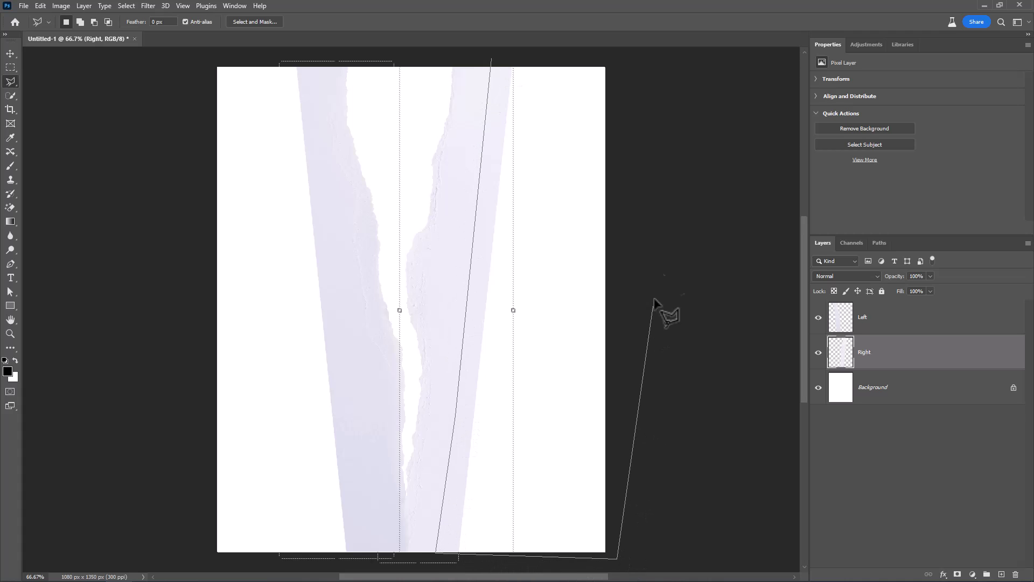
double_click(614, 54)
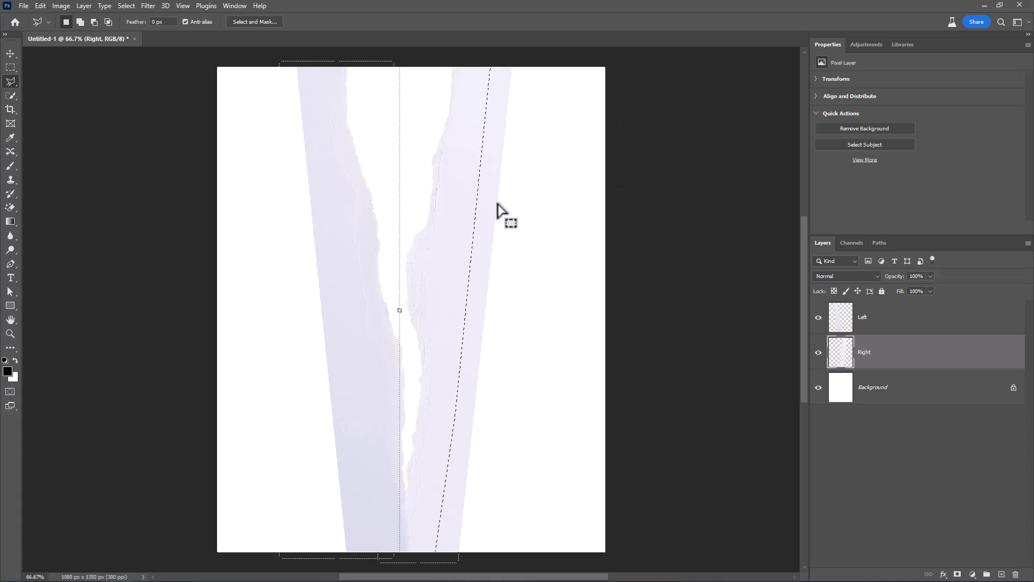
- Paint the selected area with the sampled lavender at 100% brush opacity
click(10, 165)
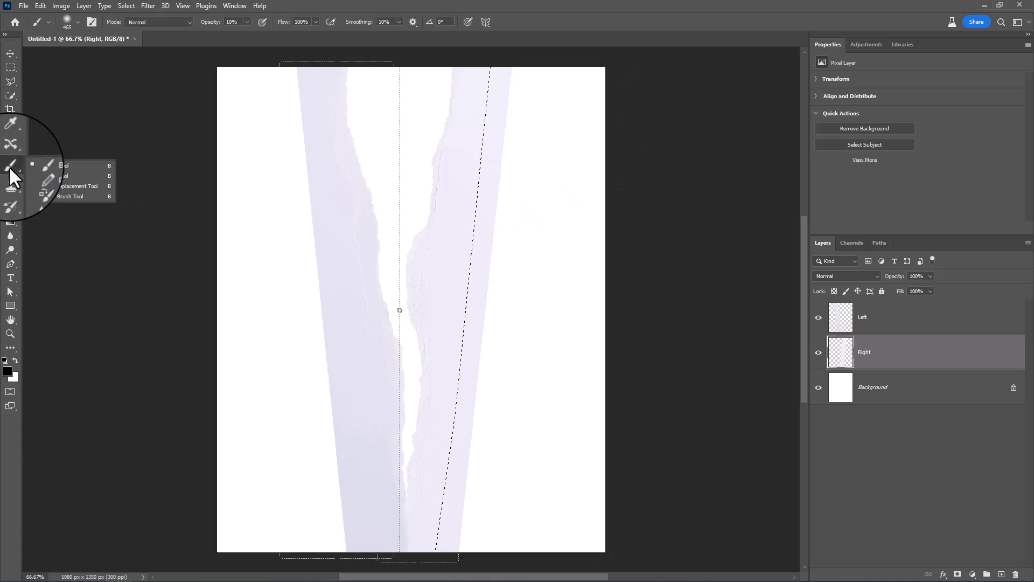
click(40, 165)
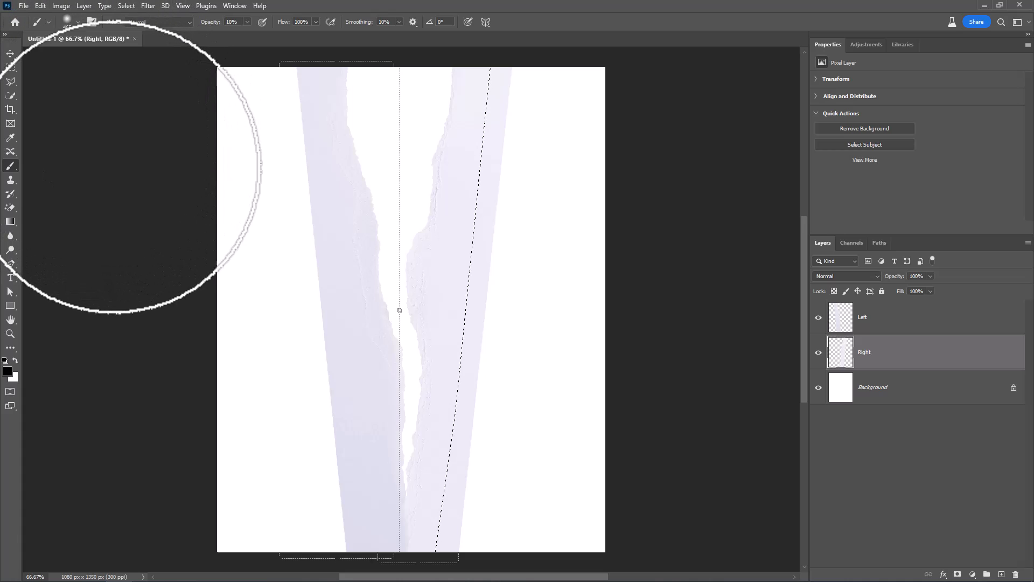
alt+click(456, 278)
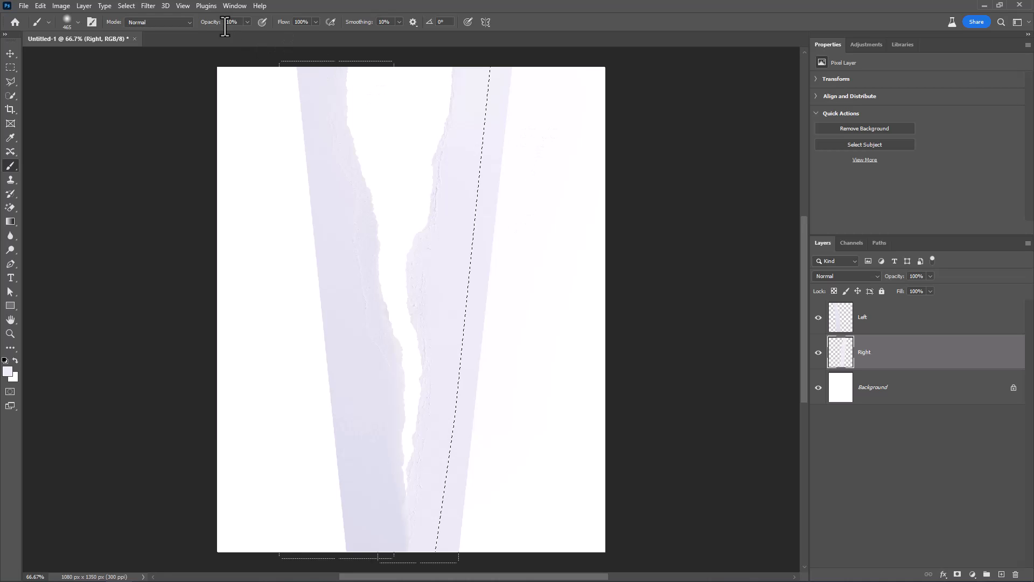
drag(210, 24, 263, 26)
mouse_move(570, 98)
mouse_down()
mouse_move(496, 358)
mouse_move(512, 104)
mouse_move(519, 485)
mouse_move(551, 469)
mouse_move(591, 549)
mouse_move(534, 201)
mouse_move(638, 151)
mouse_move(458, 544)
mouse_up()
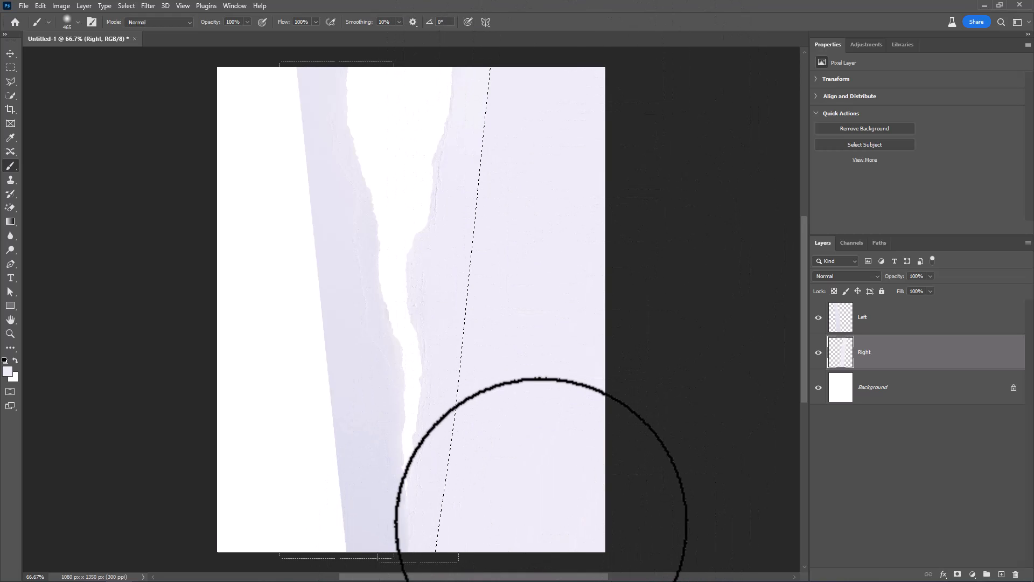
- On the Left layer, draw a polygonal selection of the white area left of the strip
click(885, 324)
click(10, 82)
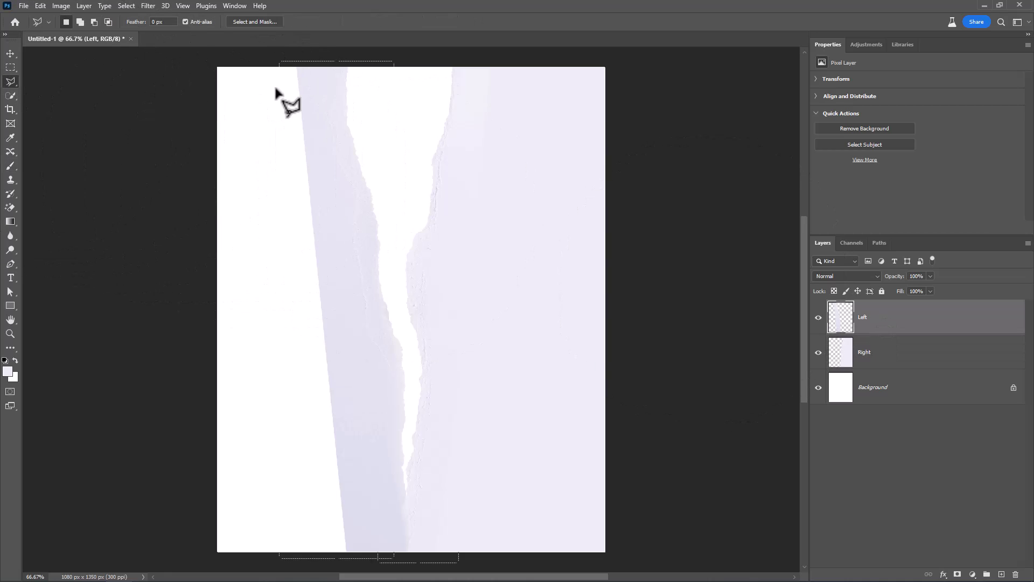
click(317, 60)
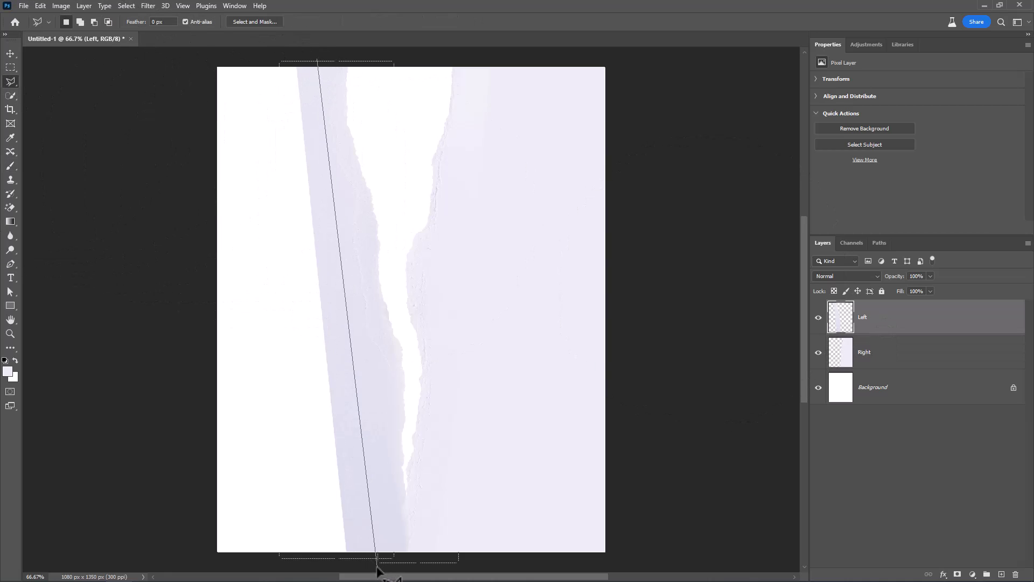
click(377, 563)
click(180, 562)
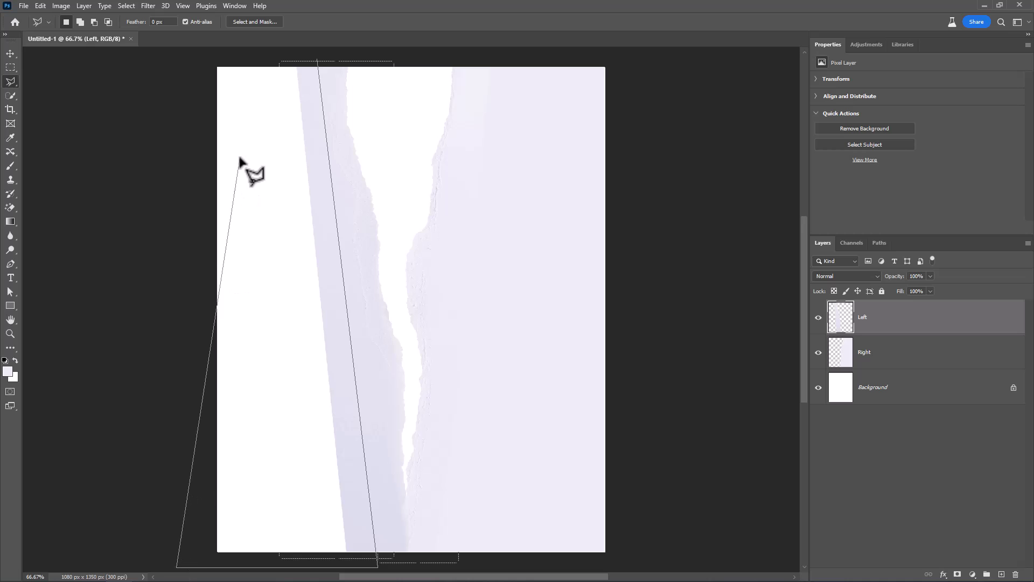
double_click(190, 56)
- Brush lavender over the selected white area to the left edge, then deselect
key(b)
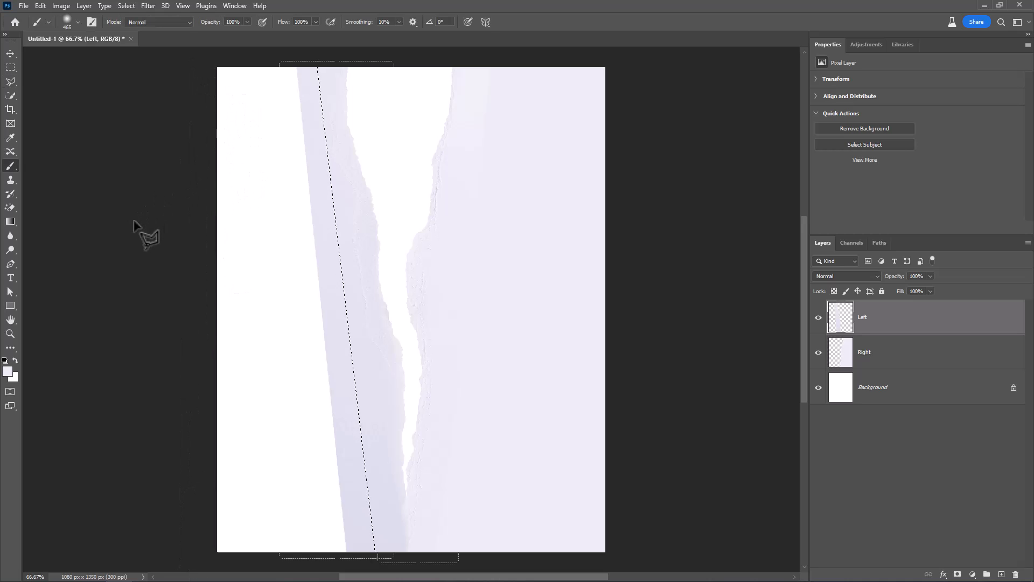
drag(282, 121, 231, 277)
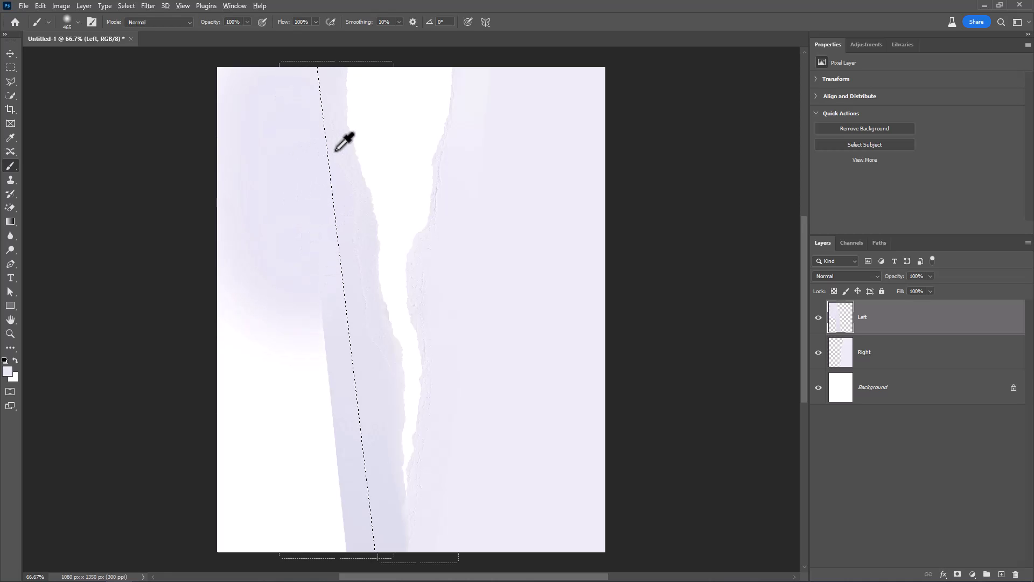
mouse_move(293, 244)
mouse_down()
mouse_move(280, 332)
mouse_move(302, 380)
mouse_move(291, 352)
mouse_move(366, 360)
mouse_move(317, 342)
mouse_move(316, 520)
mouse_move(331, 519)
mouse_move(206, 404)
mouse_up()
drag(241, 125, 255, 102)
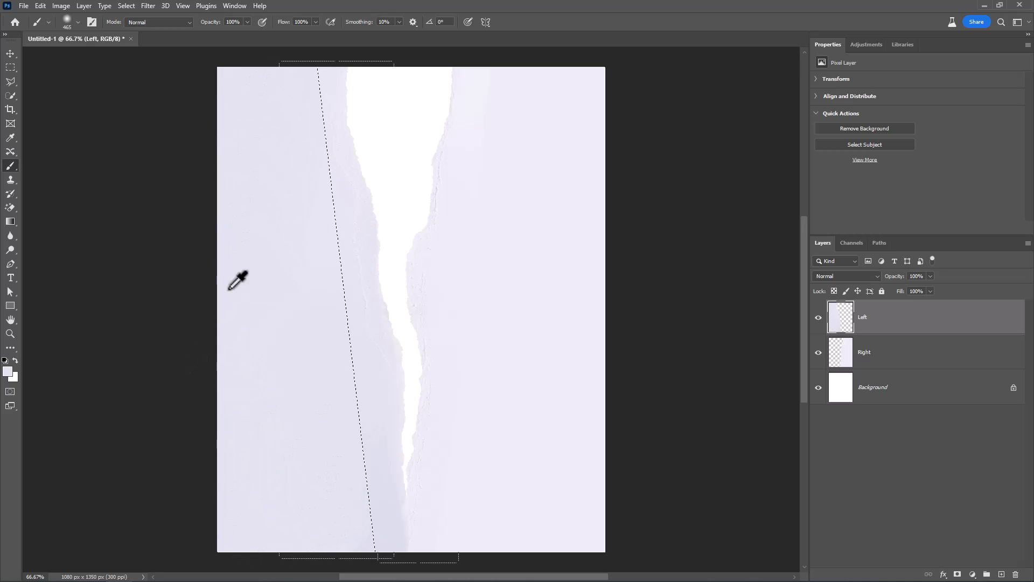
key(ctrl+d)
- Place the photo of the man in the green plaid shirt onto the poster as a smart object
key(alt+Tab)
click(579, 309)
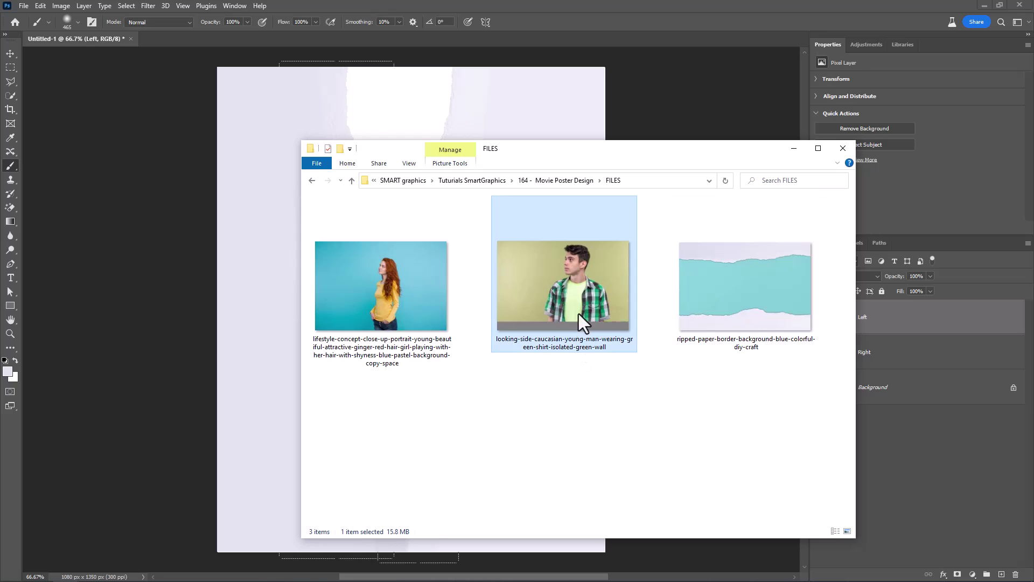
drag(579, 310, 274, 332)
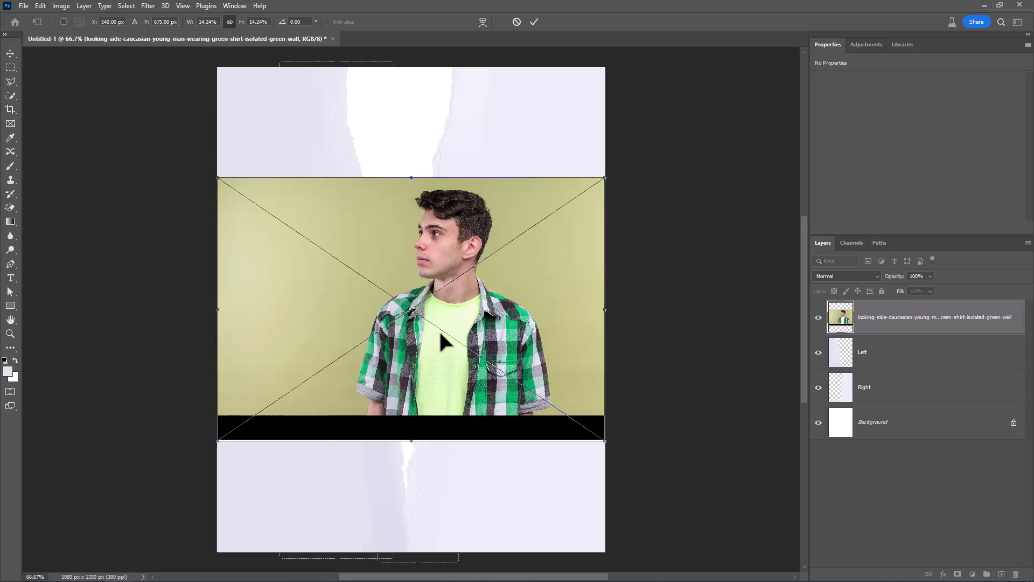
key(Return)
key(b)
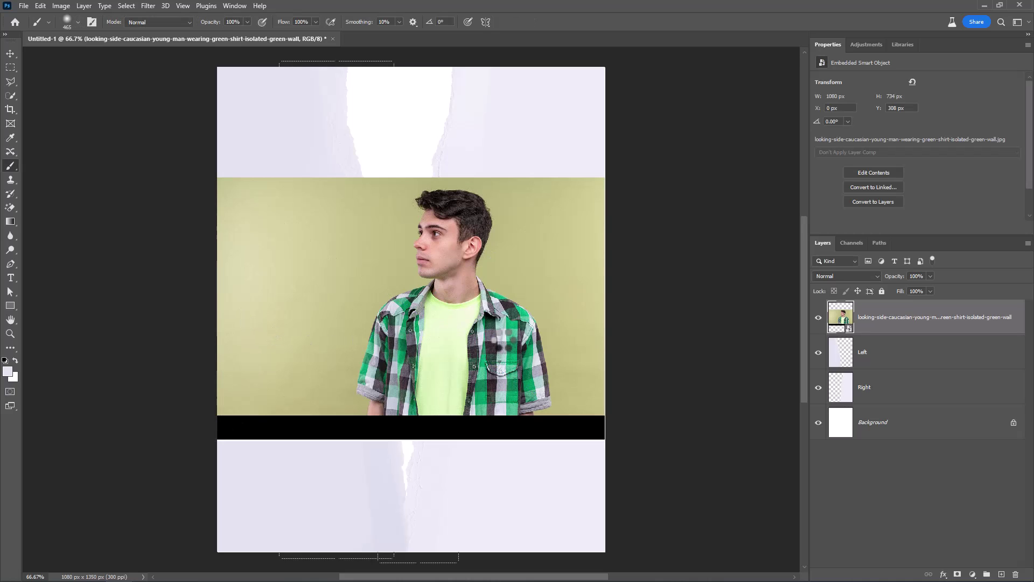
- Mask the man's photo using Select > Subject so the green wall is hidden
click(128, 6)
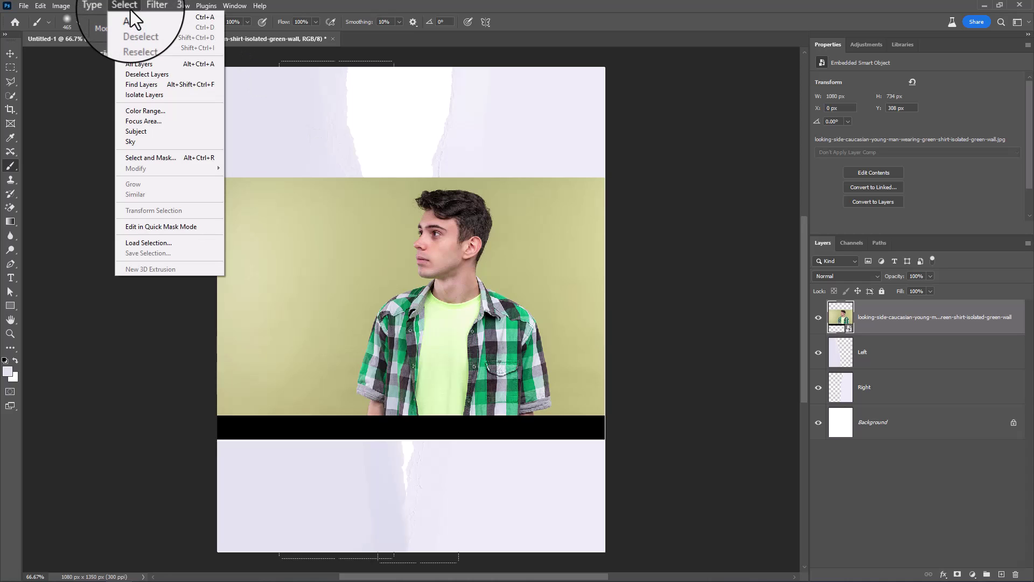
click(135, 131)
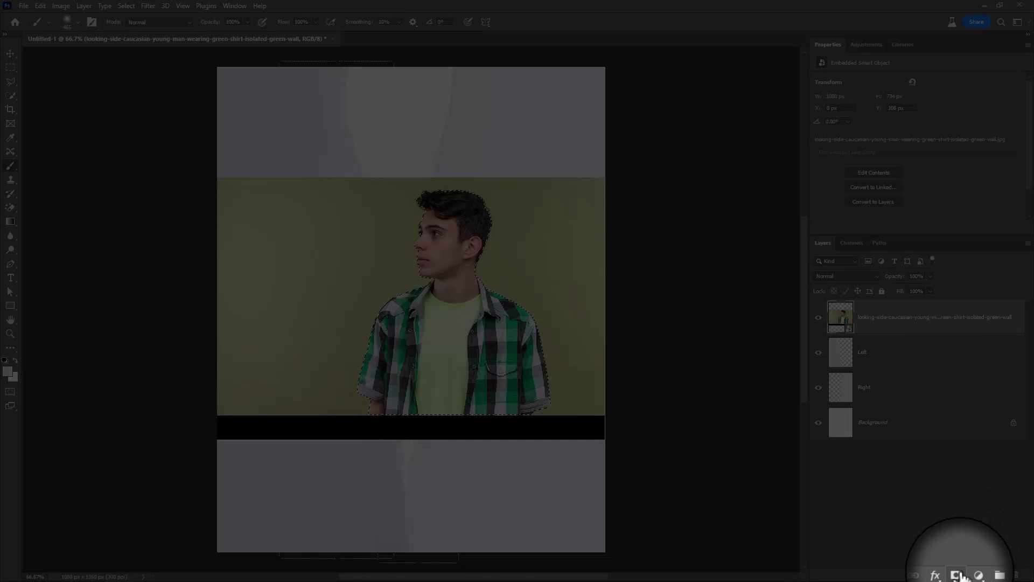
click(959, 576)
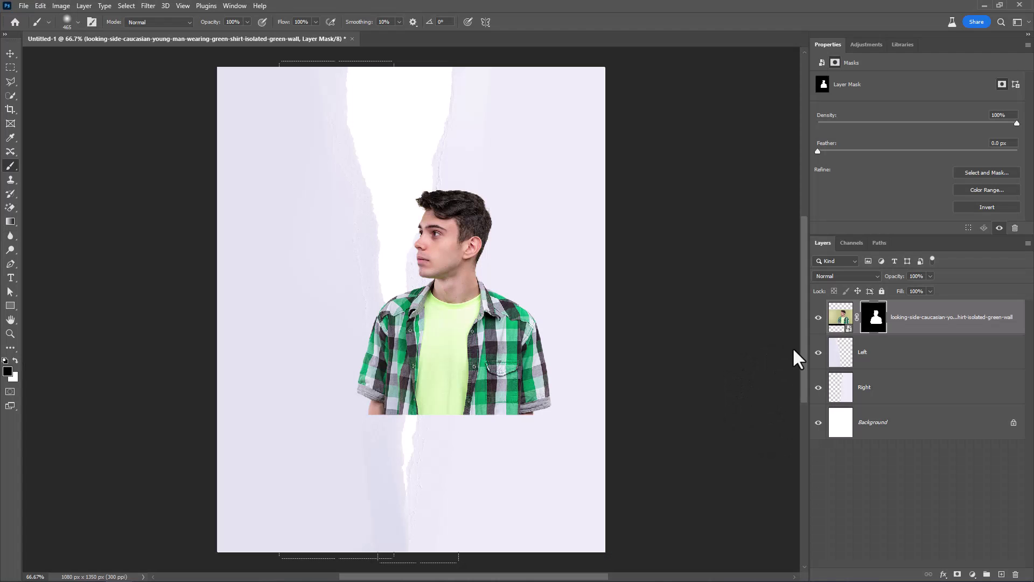
click(11, 53)
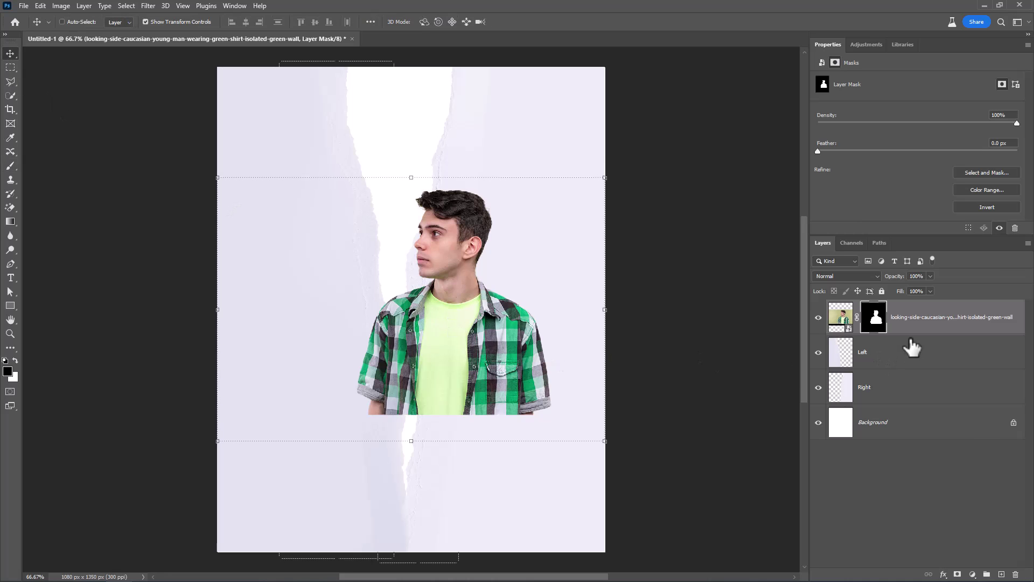
- Convert the masked man photo to a smart object and rename the layer Man
right_click(912, 319)
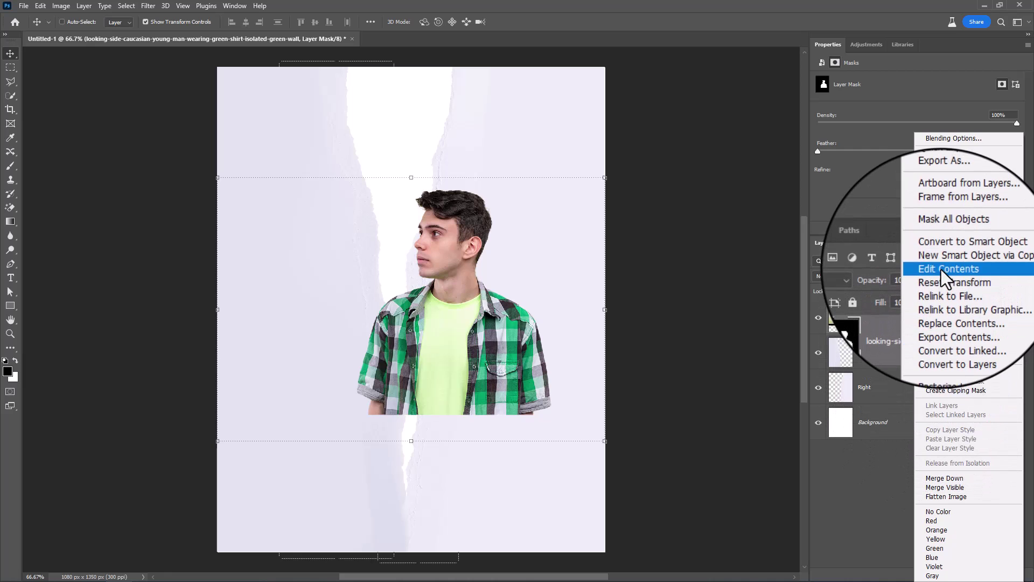
click(944, 250)
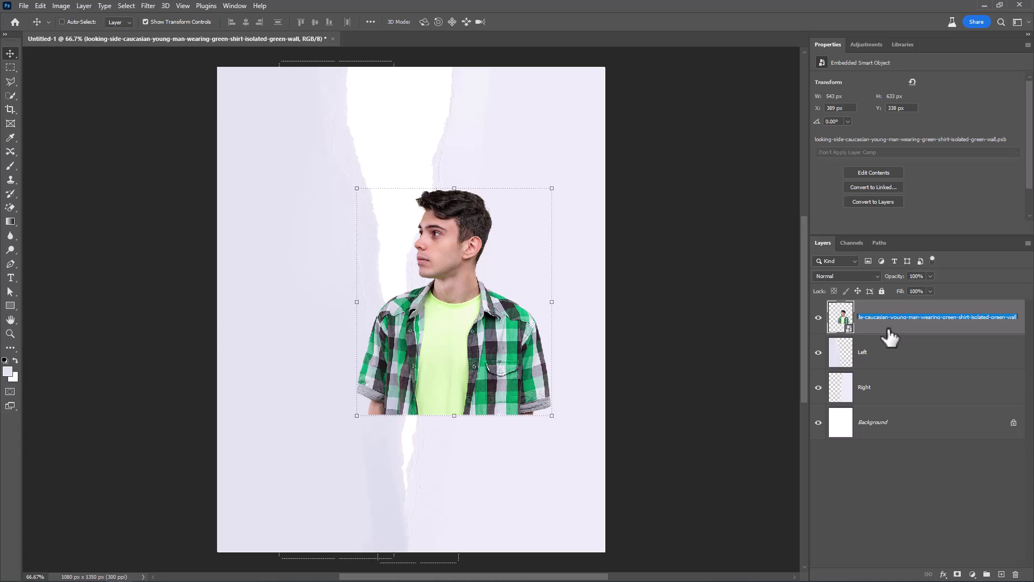
text(Man)
key(Return)
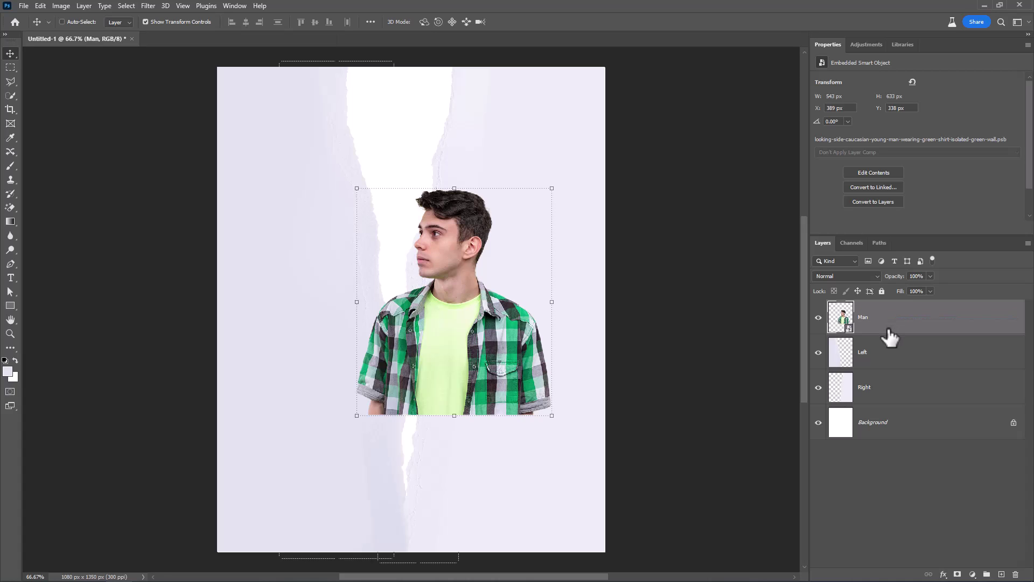
- Scale and position Man to about 1121 × 1308 px, filling the poster's left side top to bottom
drag(483, 362, 330, 425)
key(ctrl+t)
drag(303, 251, 328, 65)
drag(320, 218, 331, 238)
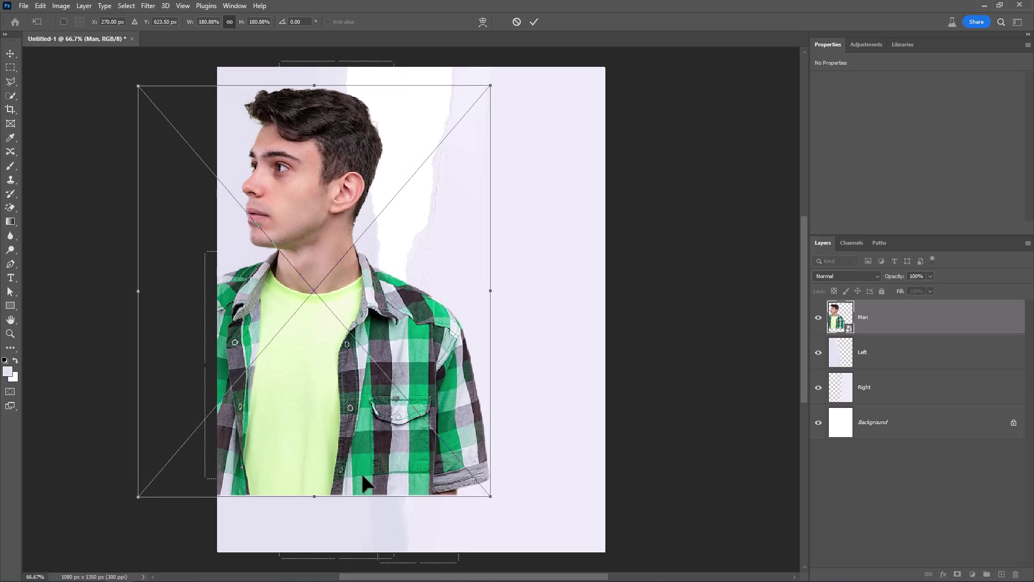
drag(318, 495, 319, 551)
drag(328, 453, 336, 452)
drag(321, 86, 322, 82)
drag(350, 267, 357, 271)
click(535, 23)
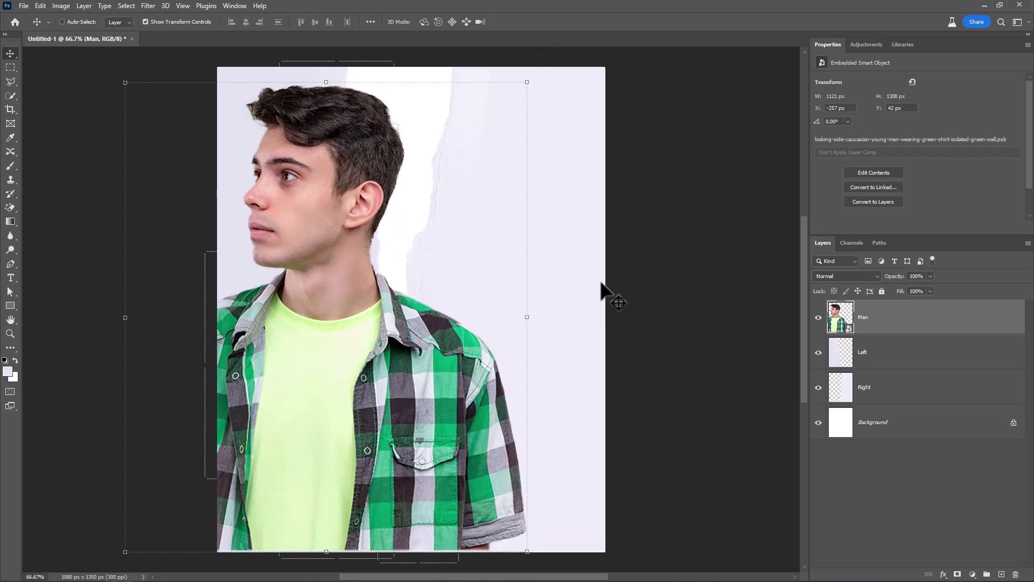
- Clip Man to the Left paper and lasso-mask him away beyond the torn edge
right_click(895, 319)
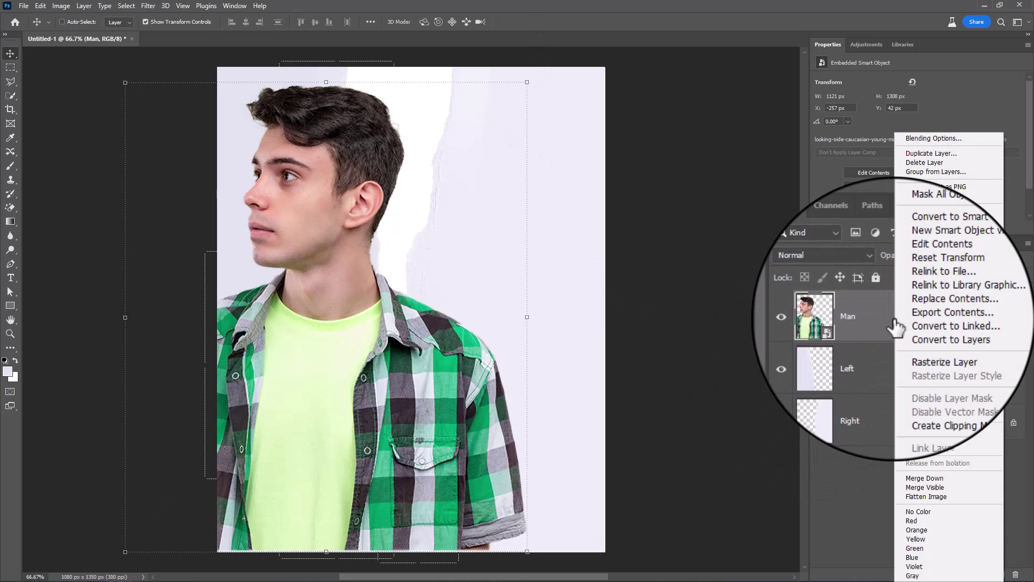
click(921, 392)
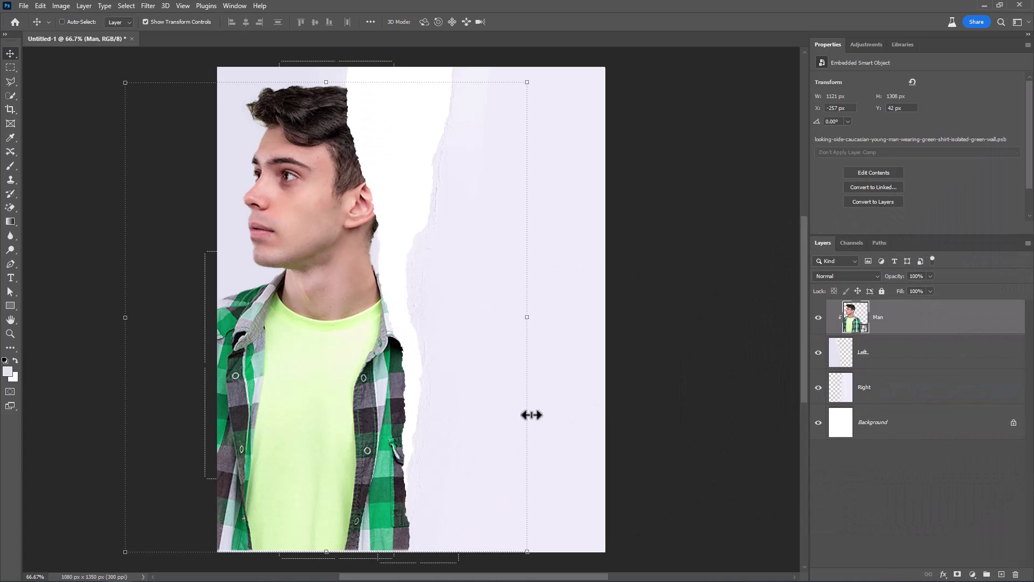
click(11, 82)
click(41, 80)
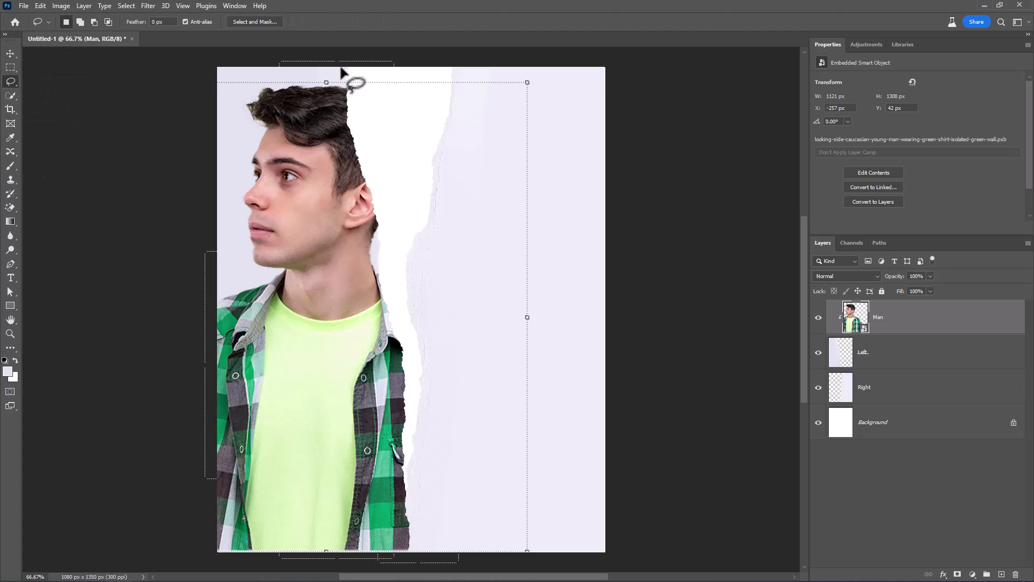
drag(341, 69, 338, 99)
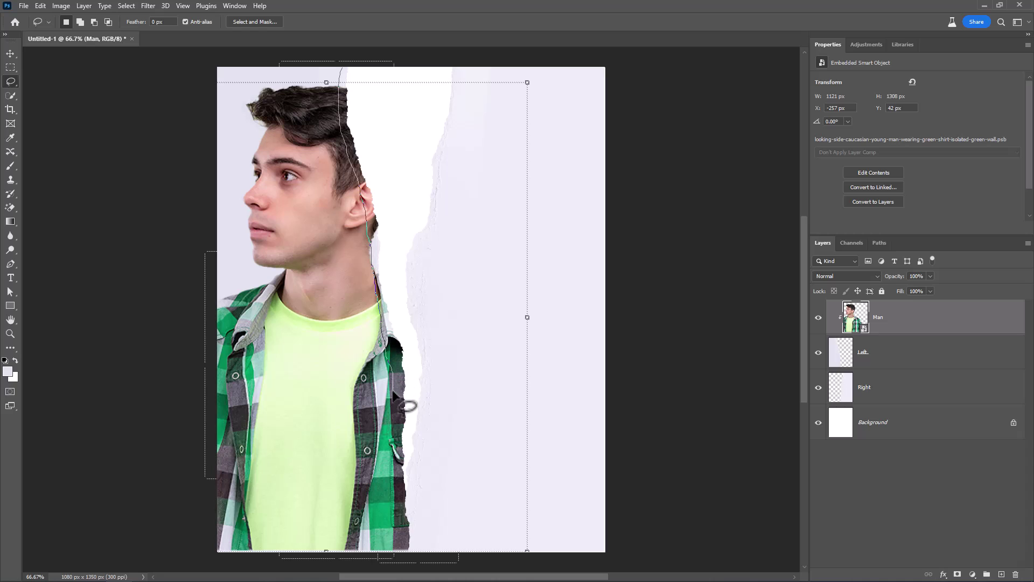
drag(395, 420, 394, 445)
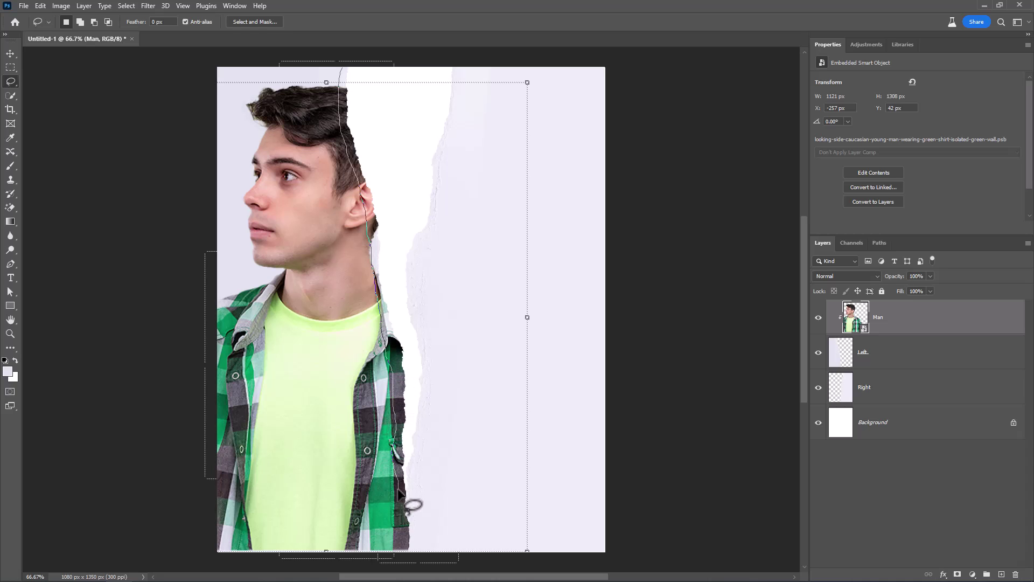
mouse_move(408, 558)
mouse_down()
mouse_move(464, 526)
mouse_move(477, 402)
mouse_move(456, 260)
mouse_move(372, 69)
mouse_up()
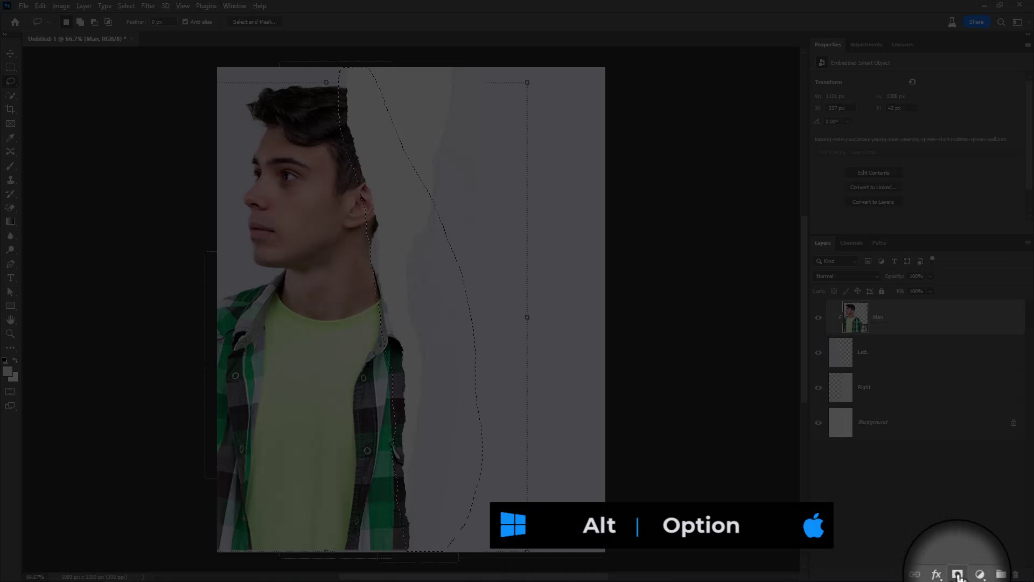
alt+click(957, 575)
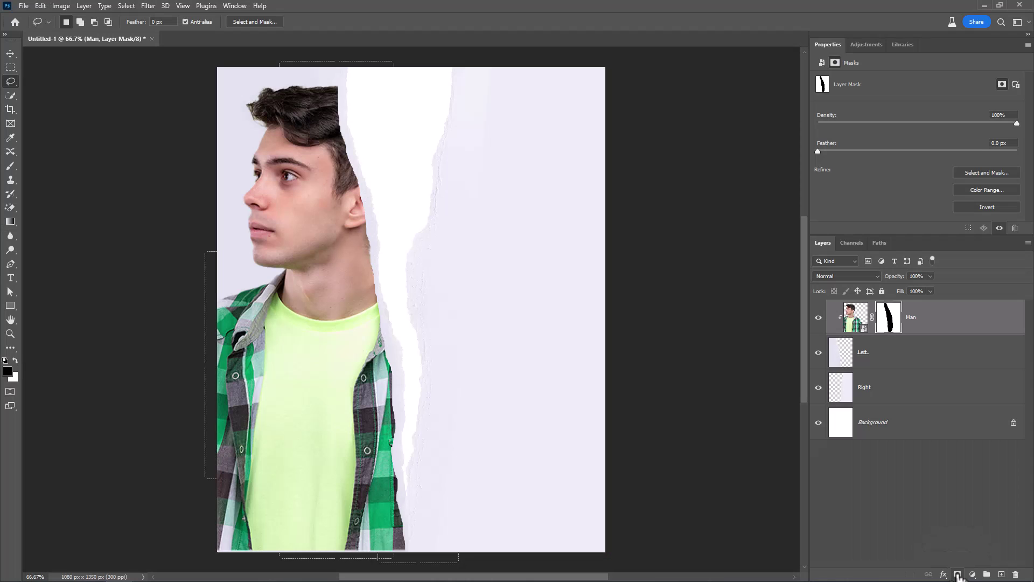
click(942, 326)
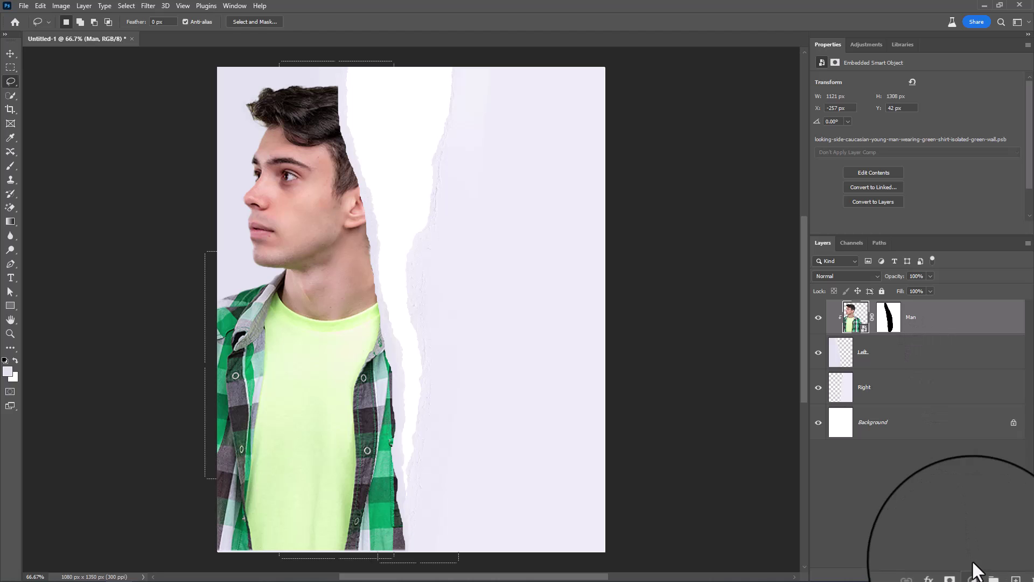
- Add a Black & White adjustment layer clipped to the Man layer
click(973, 574)
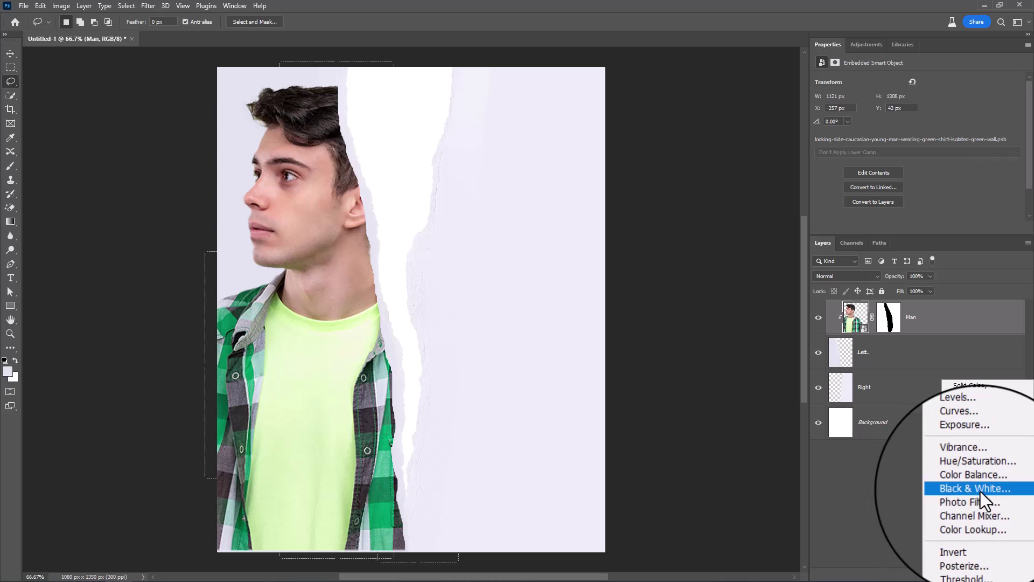
click(965, 491)
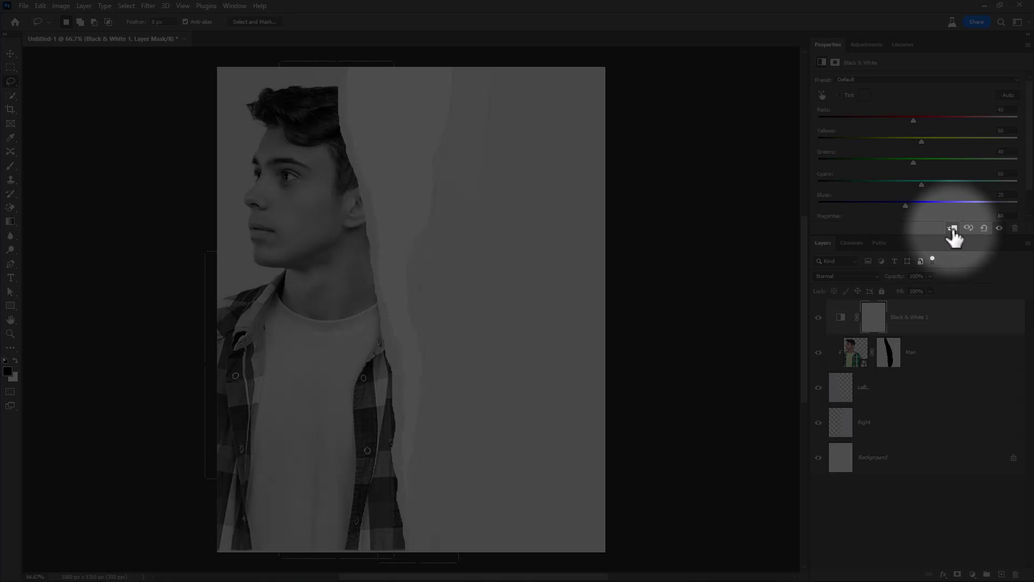
click(953, 229)
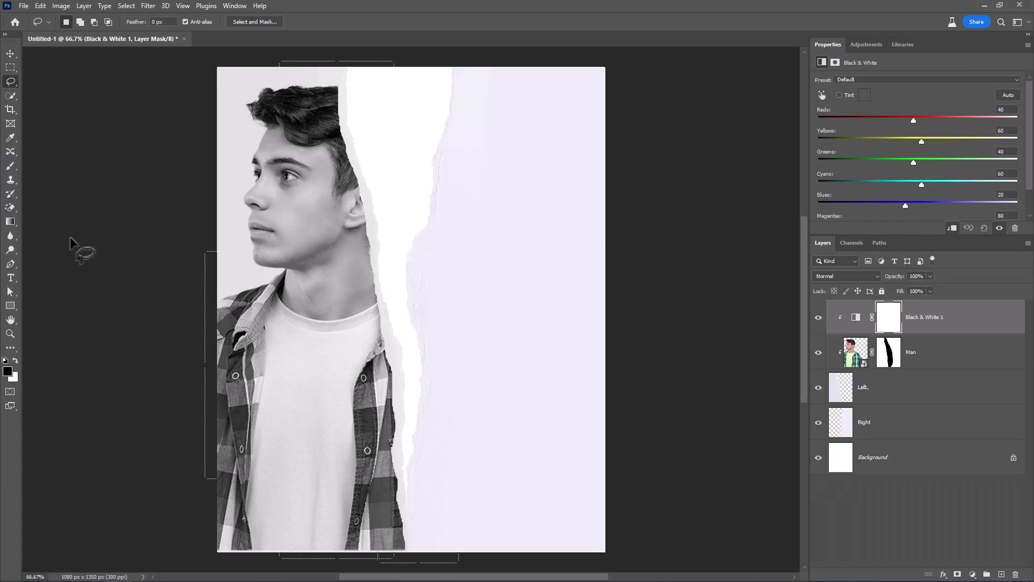
- Brush black at 10% opacity on the Black & White 1 mask over the man's face and shirt
click(11, 167)
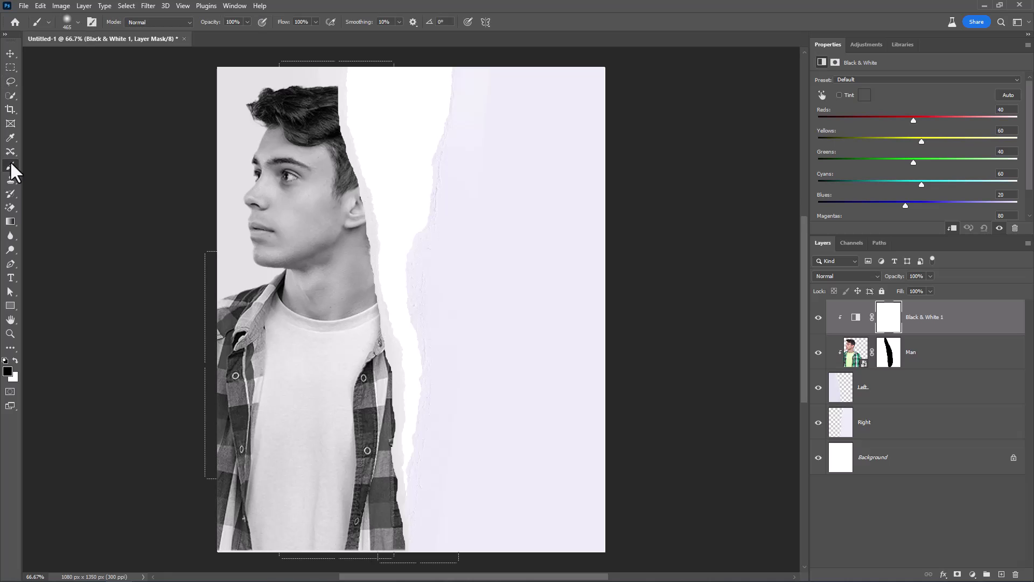
click(889, 321)
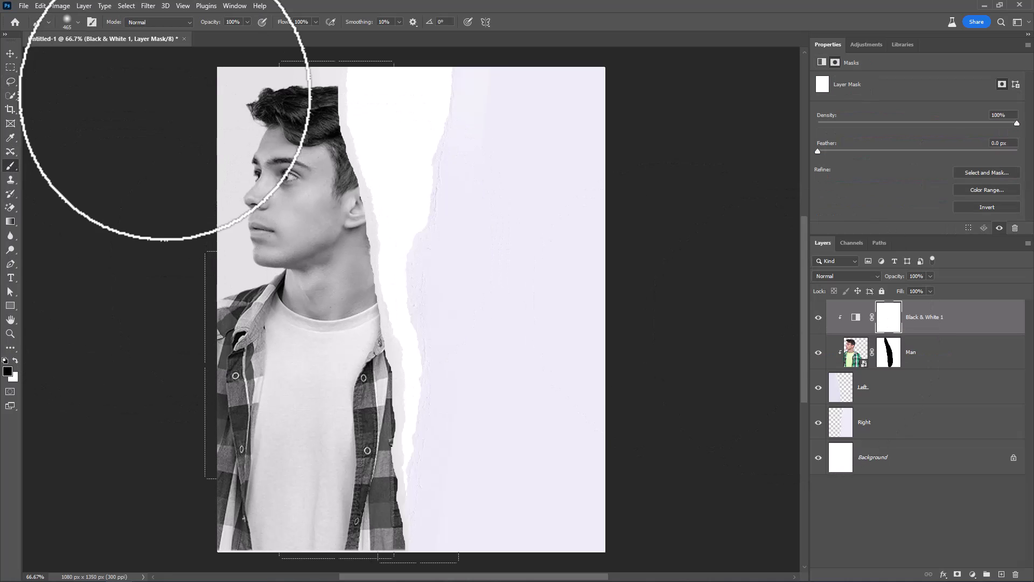
click(227, 22)
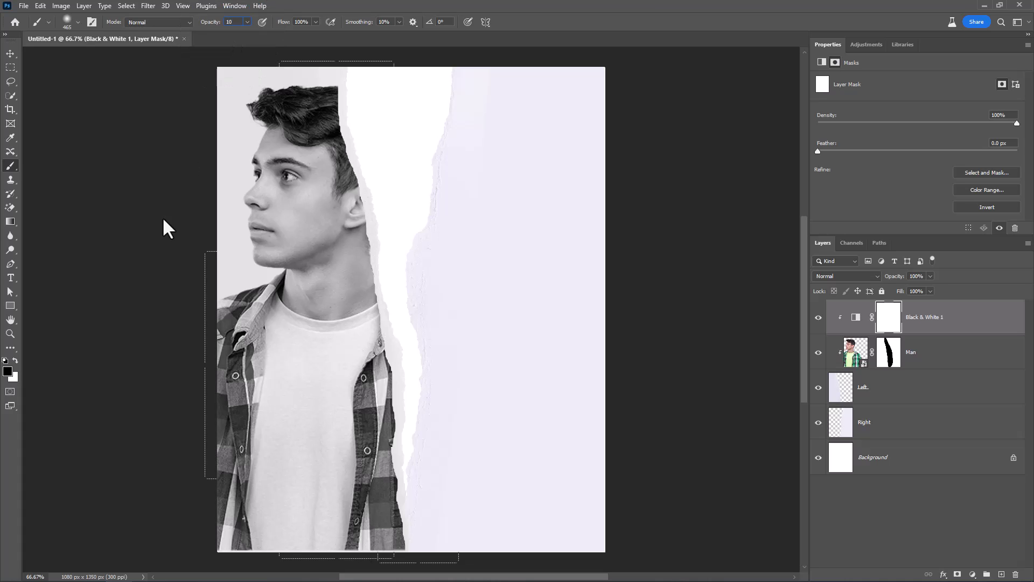
key(Return)
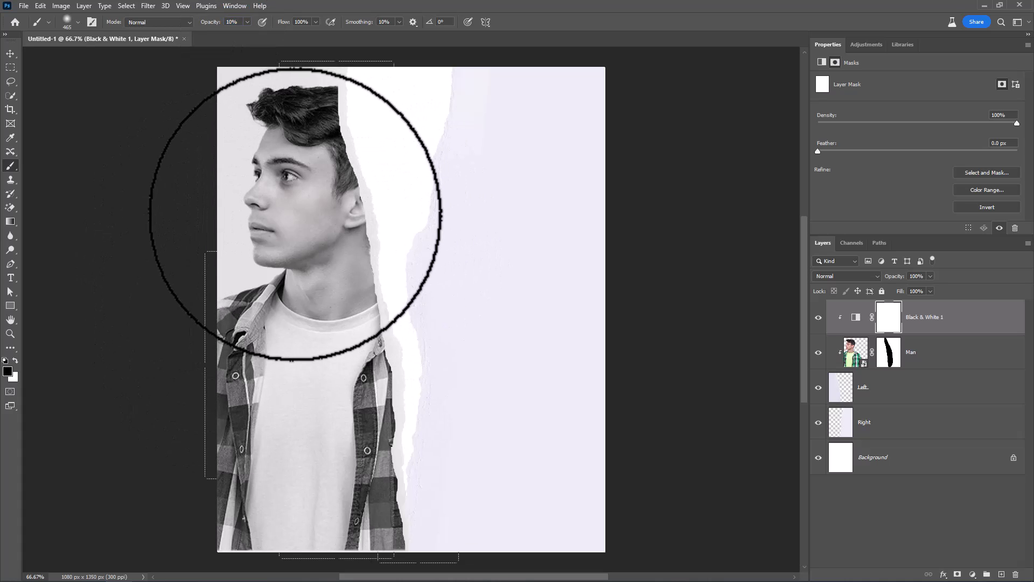
drag(295, 206, 270, 193)
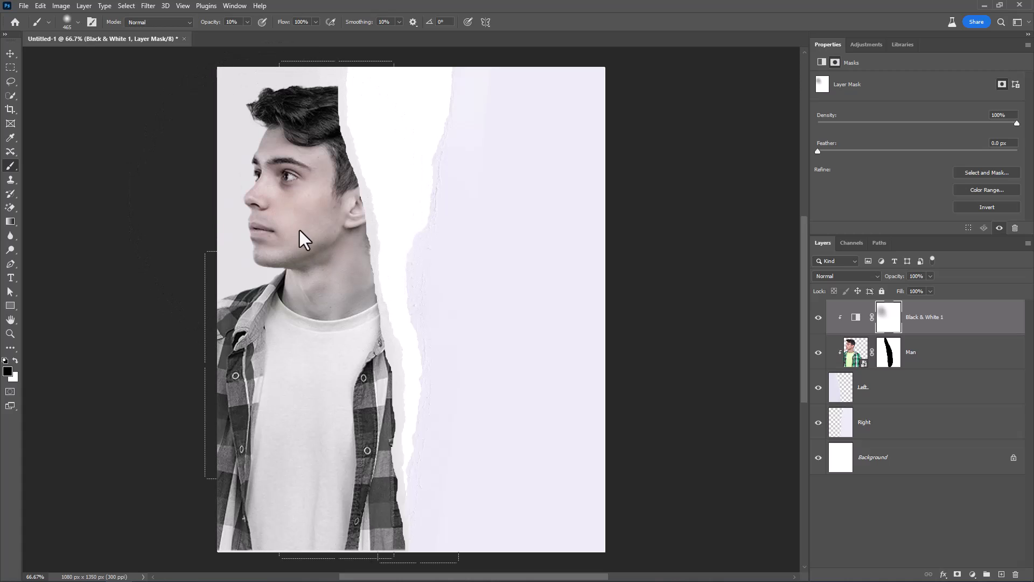
mouse_move(308, 253)
mouse_down()
mouse_move(253, 208)
mouse_move(215, 138)
mouse_up()
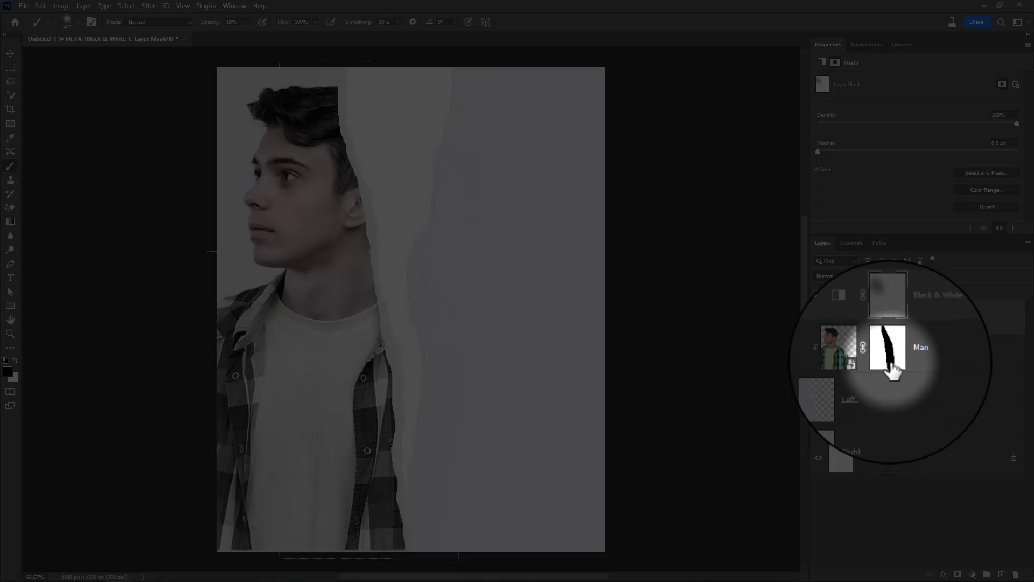
- Paint black at 57% opacity on the Man mask, brush sizes 186 and 429, fading his shirt
click(889, 355)
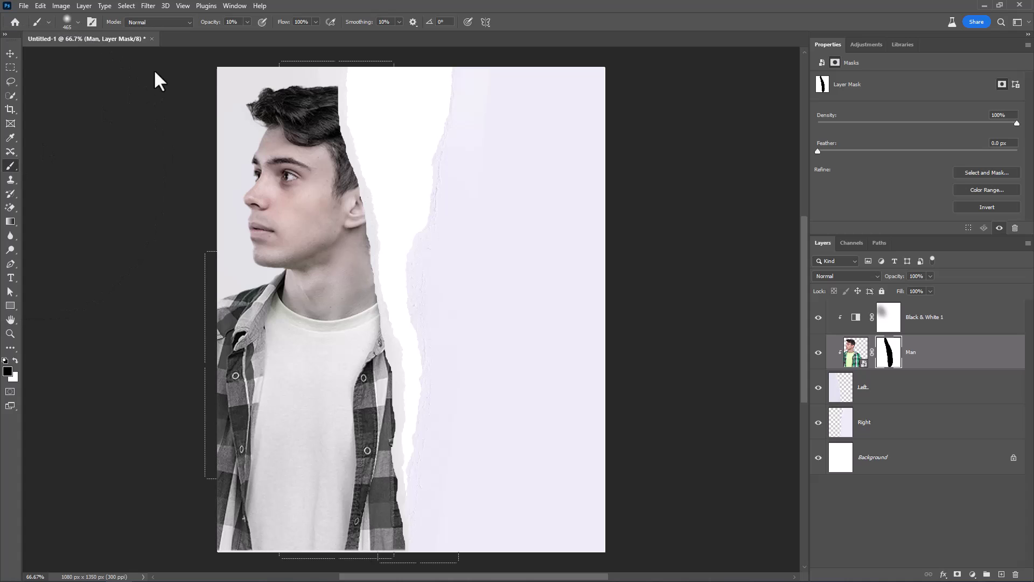
drag(211, 22, 235, 24)
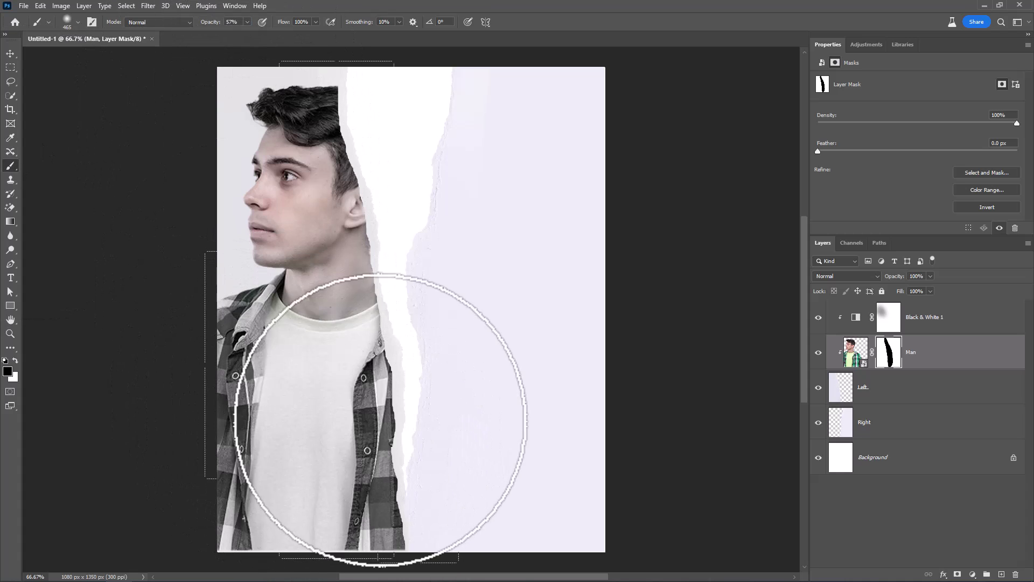
mouse_move(383, 418)
mouse_down()
mouse_move(377, 499)
mouse_move(358, 434)
mouse_move(383, 432)
mouse_up()
key(bracketleft)
key(bracketleft)
key(bracketleft)
key(bracketleft)
key(bracketleft)
key(bracketleft)
mouse_move(389, 335)
mouse_down()
mouse_move(352, 418)
mouse_move(300, 478)
mouse_up()
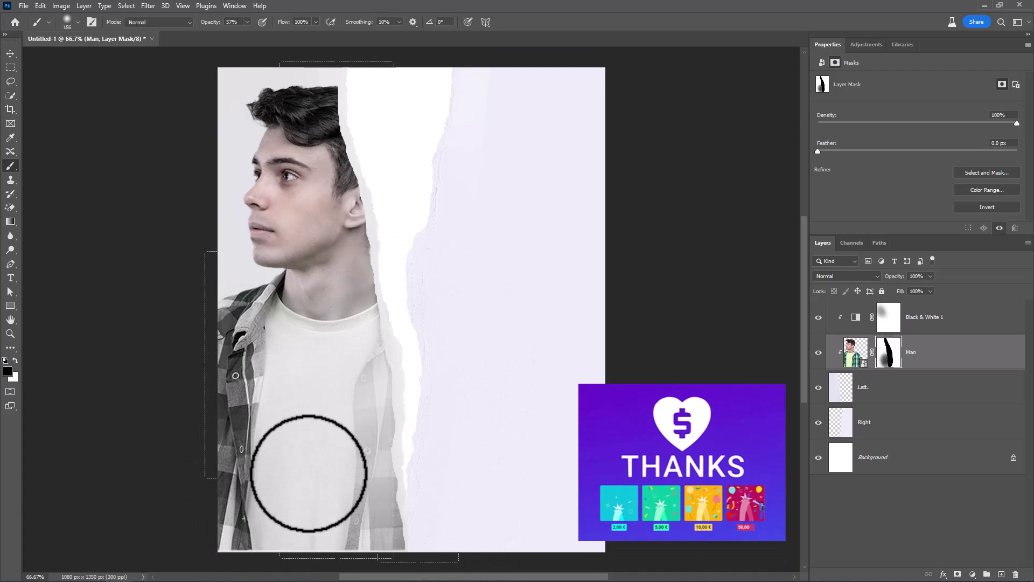
key(bracketright)
key(bracketright)
key(bracketright)
key(bracketright)
key(bracketright)
mouse_move(356, 434)
mouse_down()
mouse_move(357, 527)
mouse_move(322, 551)
mouse_move(362, 526)
mouse_move(413, 516)
mouse_move(380, 521)
mouse_move(398, 497)
mouse_move(390, 477)
mouse_move(352, 518)
mouse_move(339, 508)
mouse_move(358, 459)
mouse_move(343, 457)
mouse_move(297, 513)
mouse_move(276, 505)
mouse_move(236, 428)
mouse_move(220, 355)
mouse_move(217, 434)
mouse_move(233, 384)
mouse_move(243, 410)
mouse_move(230, 341)
mouse_move(238, 526)
mouse_move(215, 513)
mouse_move(231, 581)
mouse_move(225, 428)
mouse_move(228, 452)
mouse_move(404, 394)
mouse_up()
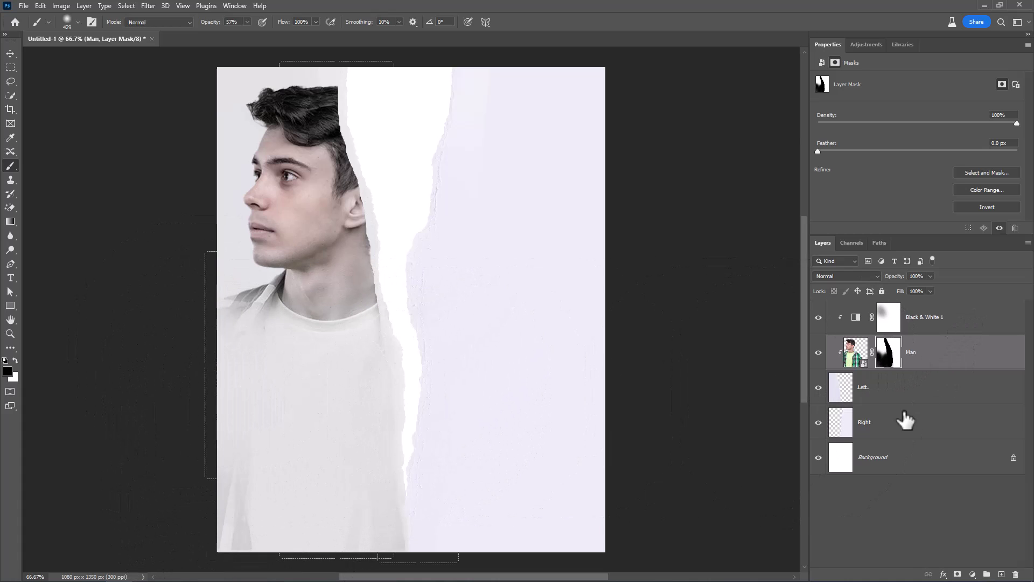
click(883, 431)
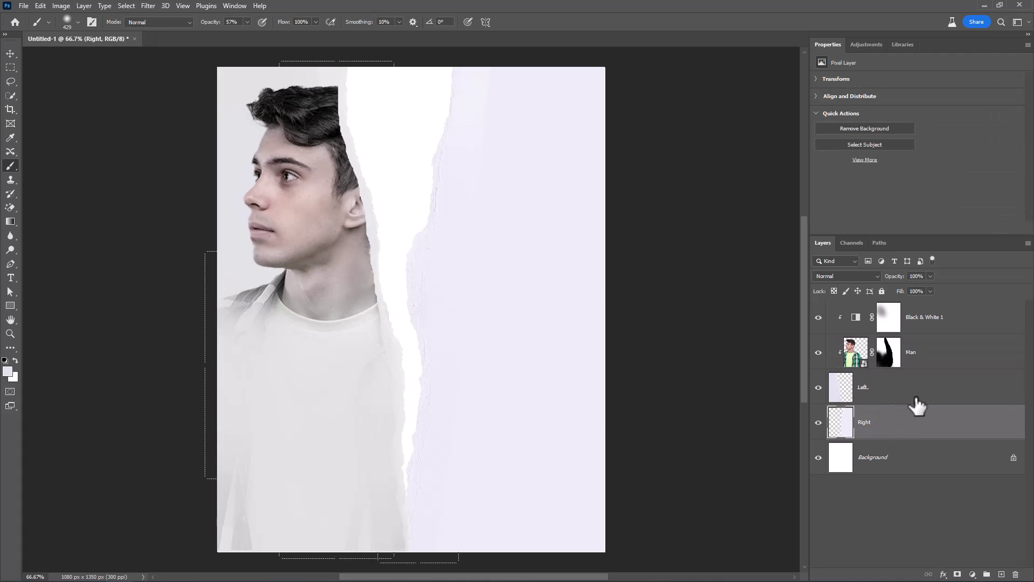
- Place the ginger-haired girl photo from File Explorer into the poster
key(alt+Tab)
drag(450, 313, 260, 299)
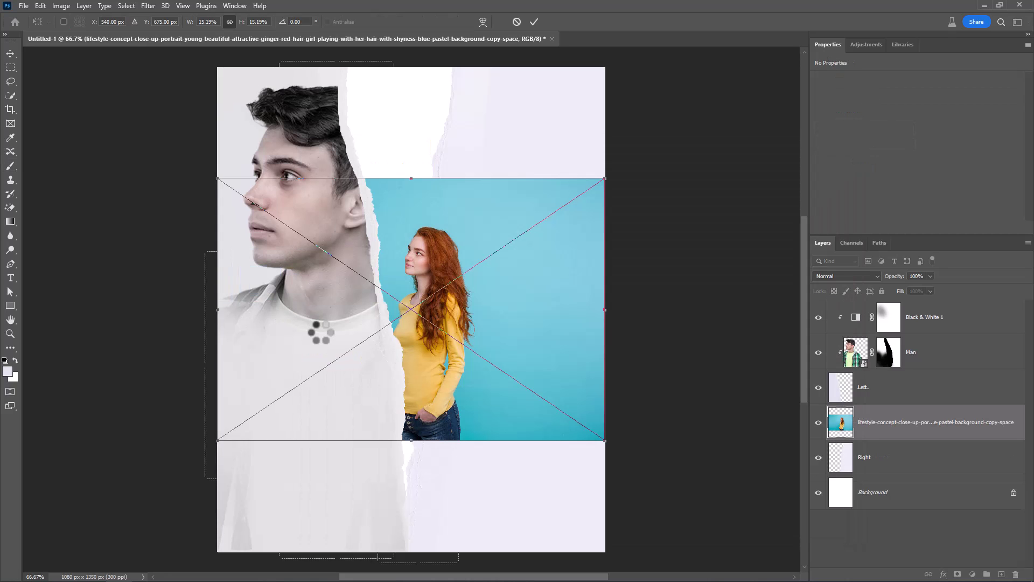
drag(507, 330, 558, 275)
key(Return)
- Move the girl layer to the top of the stack and align it to the canvas left edge
drag(922, 430, 927, 304)
key(b)
key(v)
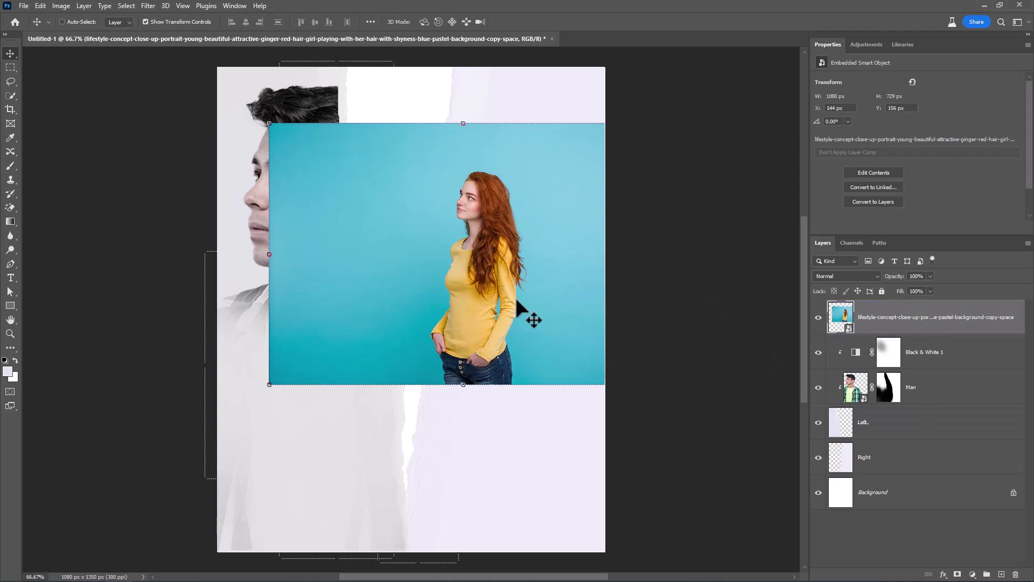
drag(518, 294, 456, 311)
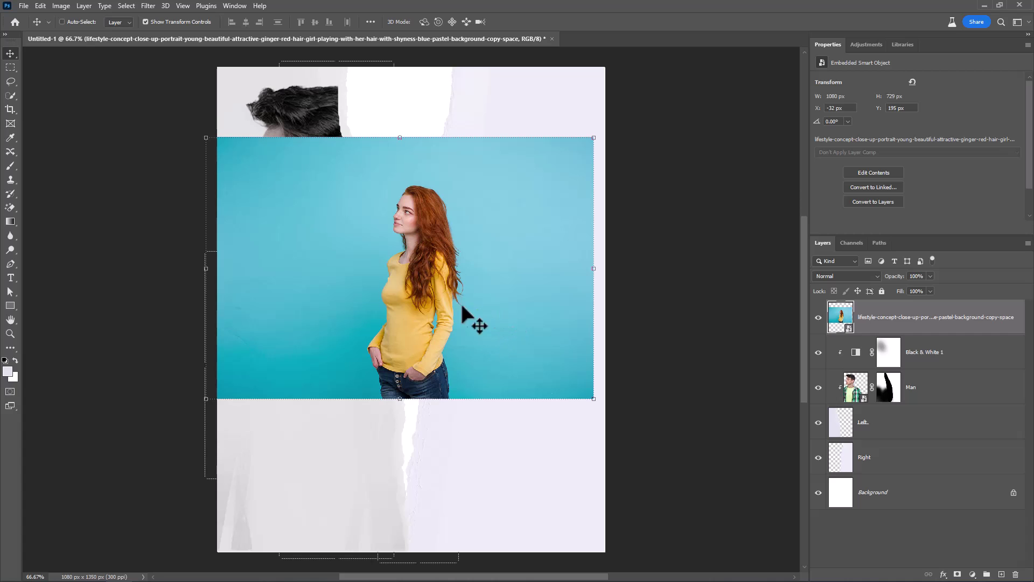
drag(344, 282, 354, 283)
- Select the girl with Select > Subject and mask out her blue background
click(126, 5)
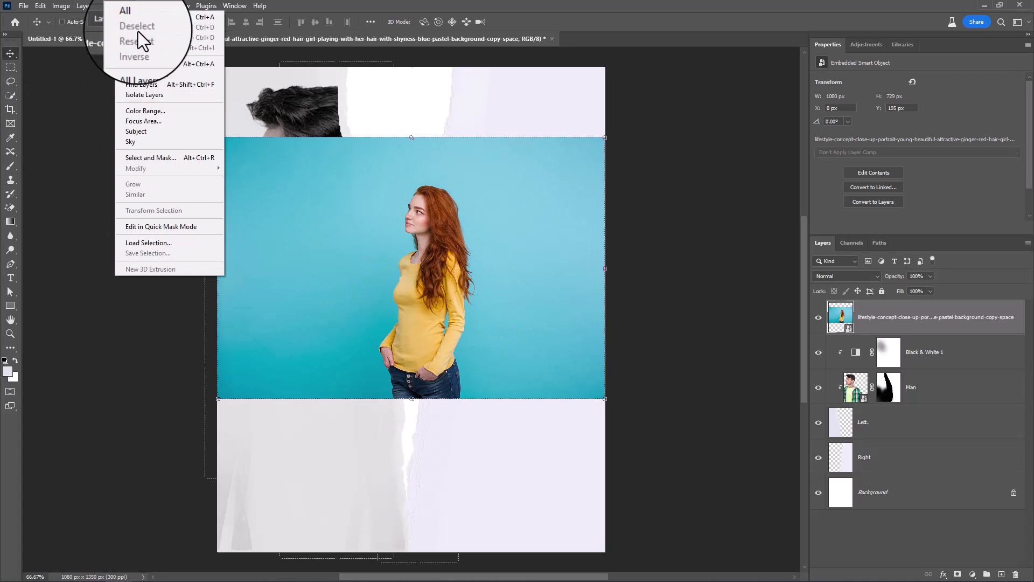
click(141, 133)
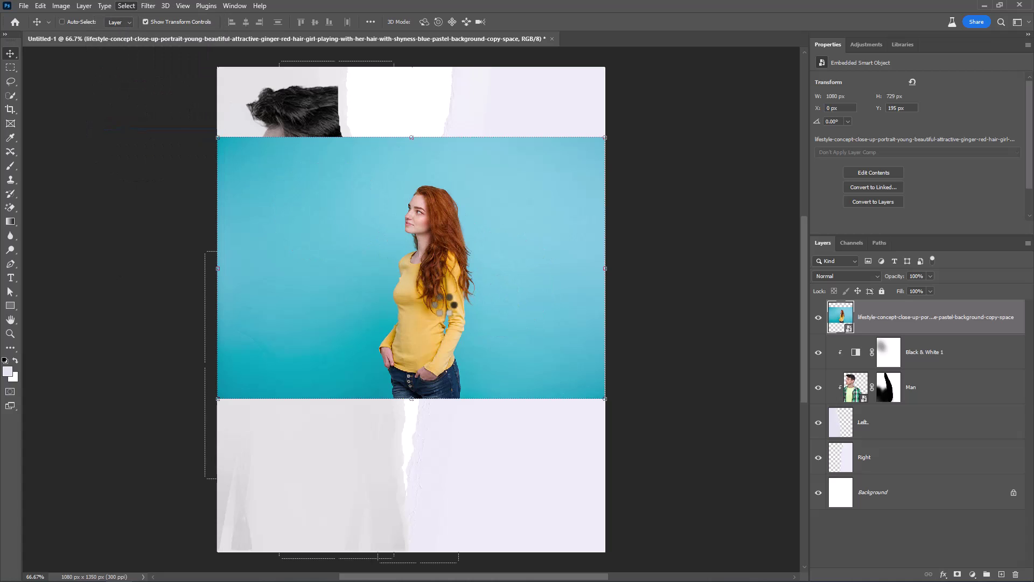
click(957, 575)
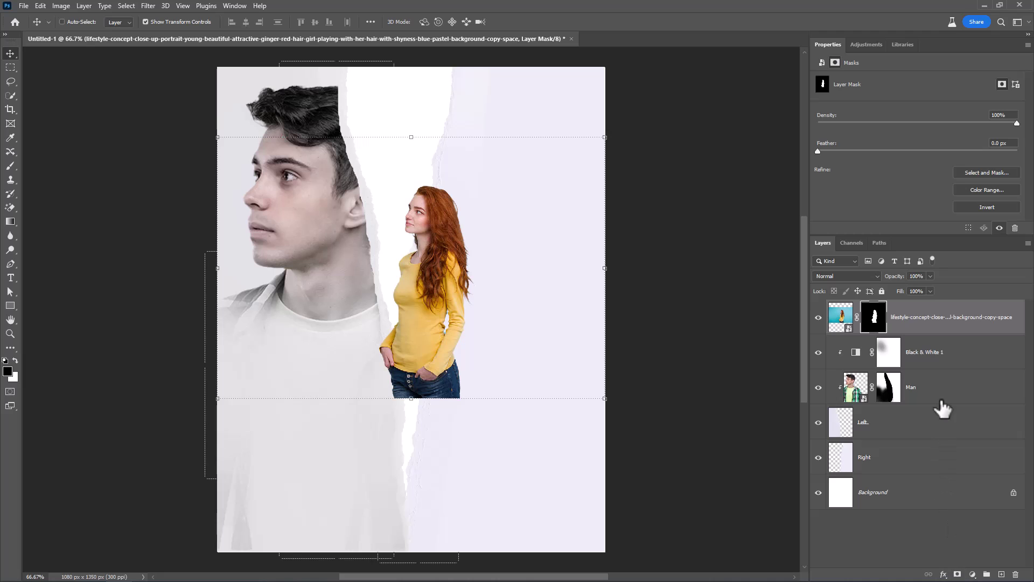
- Convert the masked girl layer to a smart object named Girl and start enlarging it
right_click(941, 337)
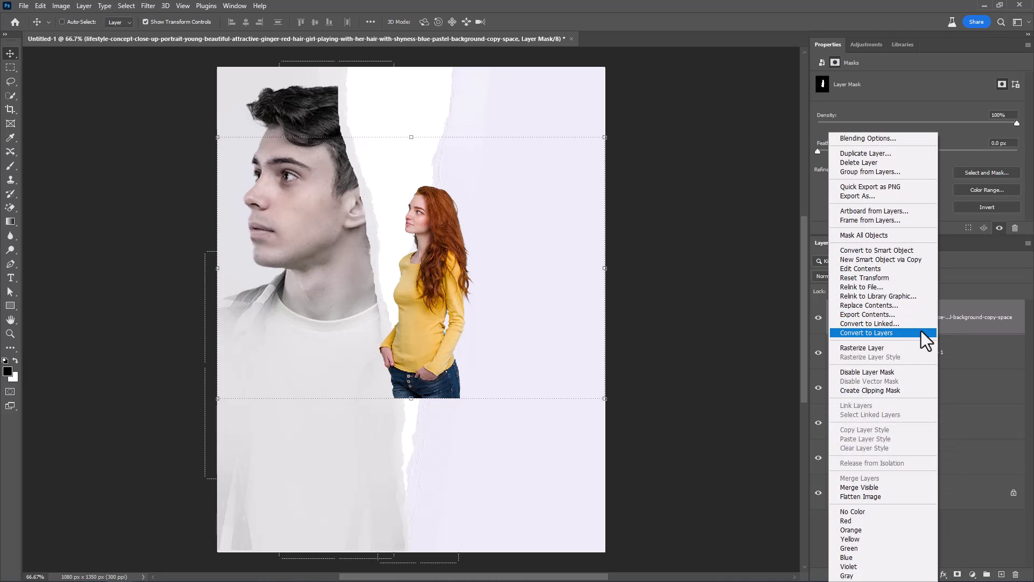
click(857, 251)
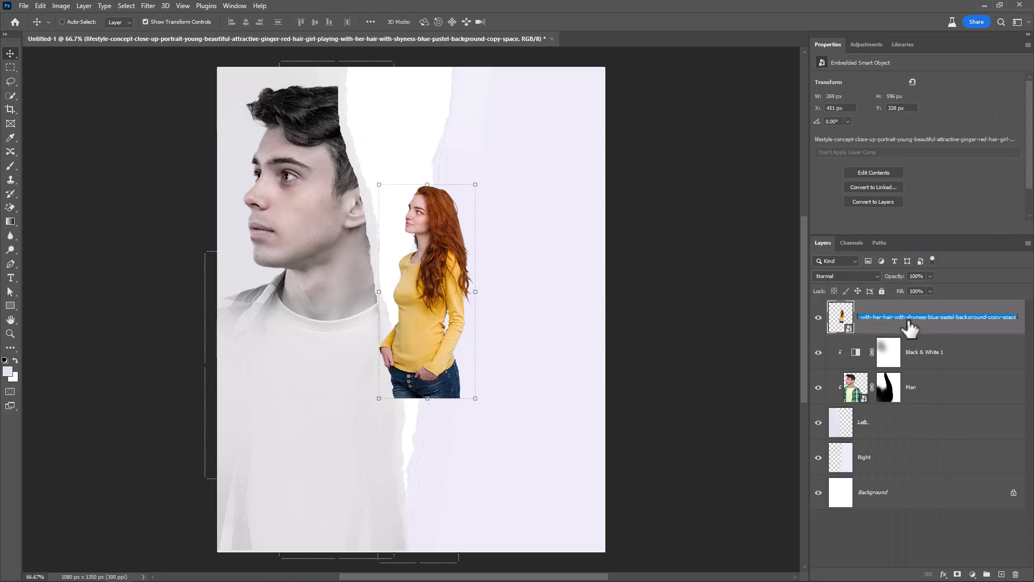
text(G)
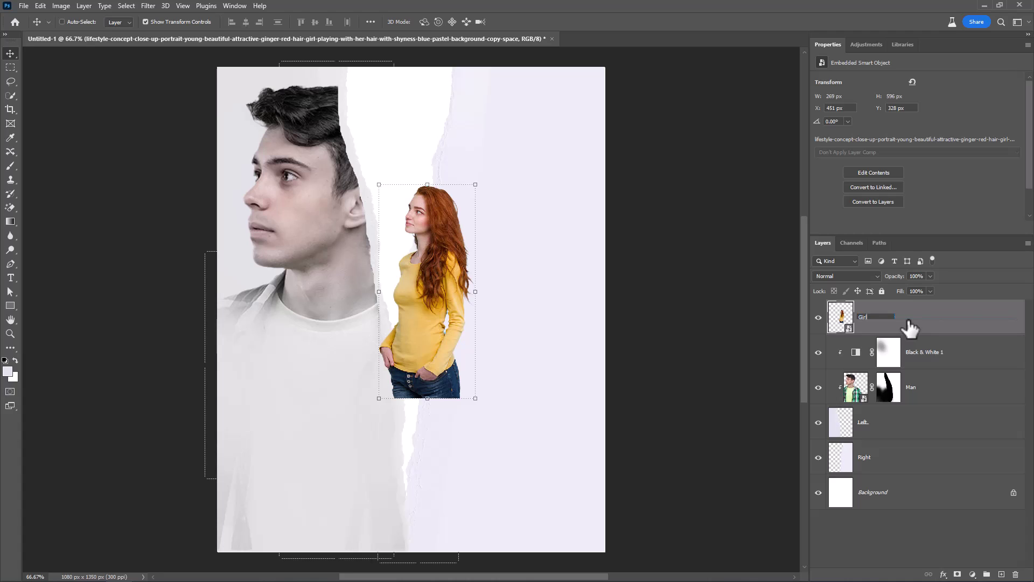
text(irl)
key(Return)
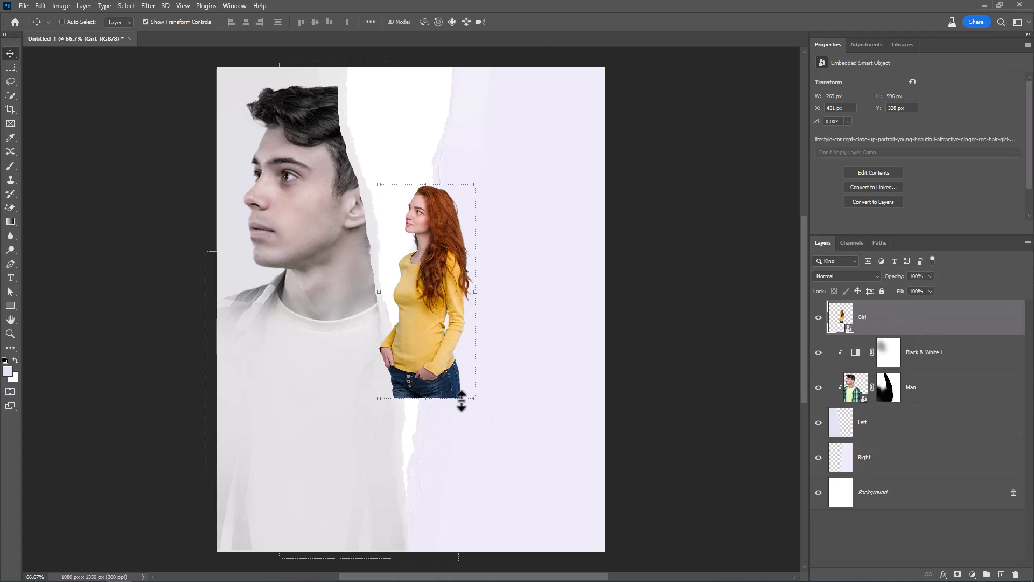
drag(429, 401, 428, 569)
- Enlarge the girl to about 903 × 2000 px and flip her horizontally to face the man
drag(425, 180, 428, 82)
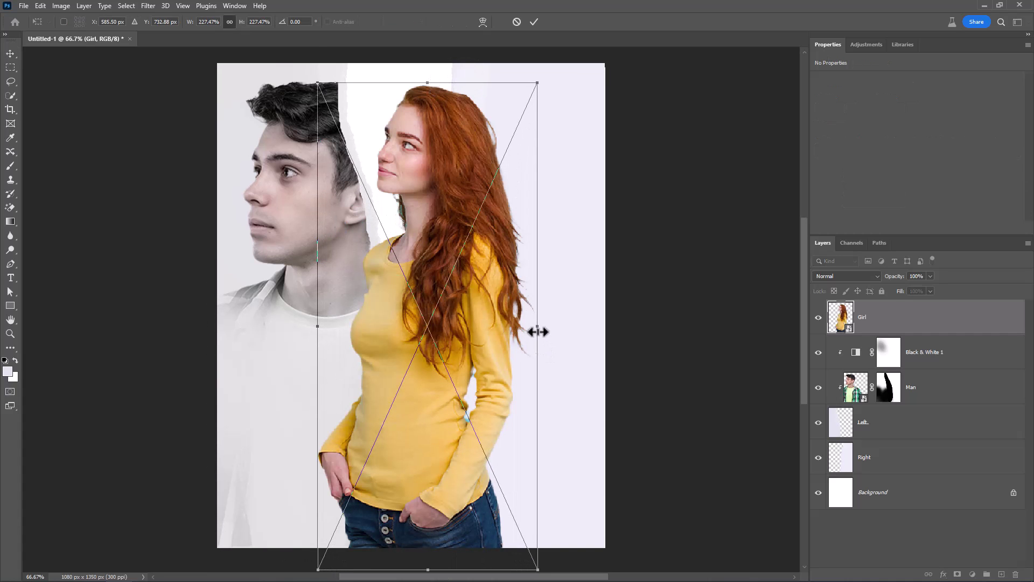
drag(537, 331, 670, 327)
drag(526, 231, 512, 323)
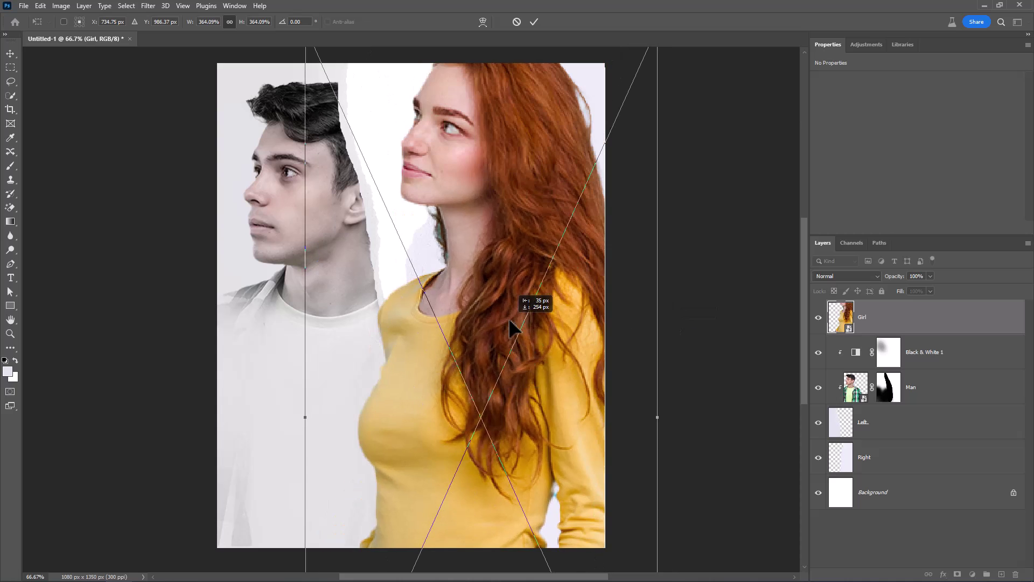
right_click(484, 257)
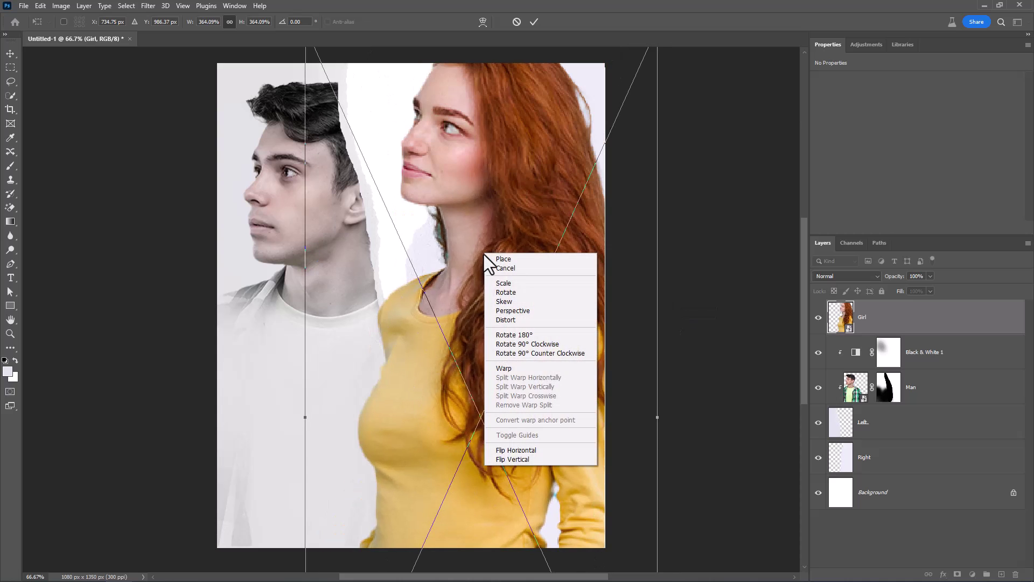
click(515, 450)
drag(472, 166, 505, 187)
drag(511, 63, 509, 124)
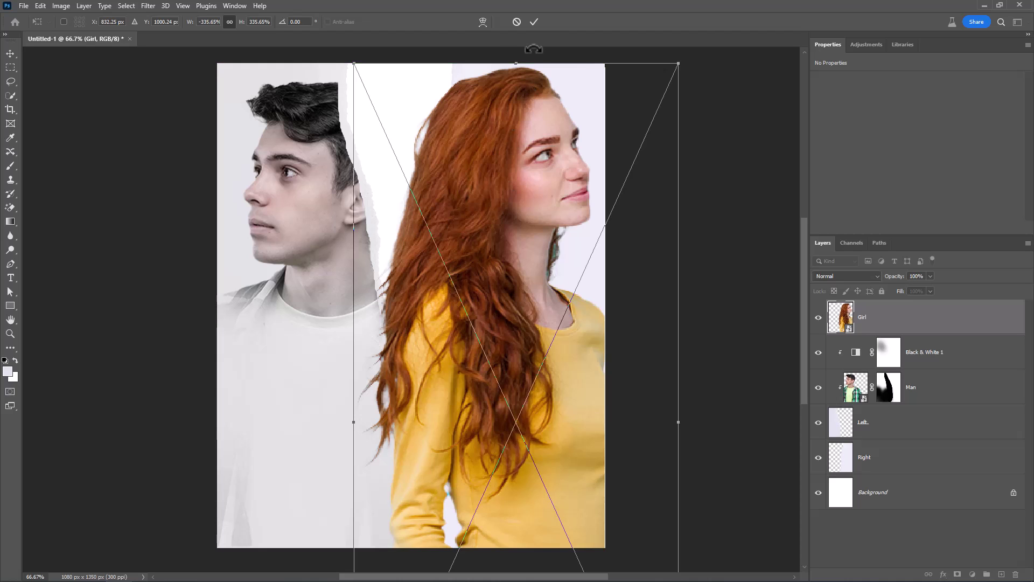
click(534, 21)
- Move the Girl layer between Left and Right and clip it to the paper strip below
drag(911, 342, 887, 453)
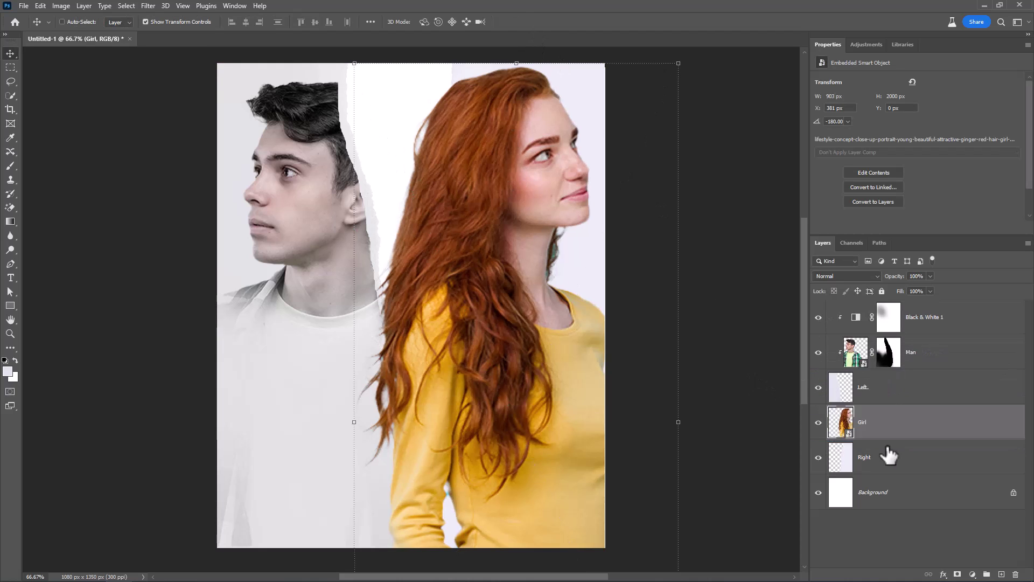
right_click(909, 426)
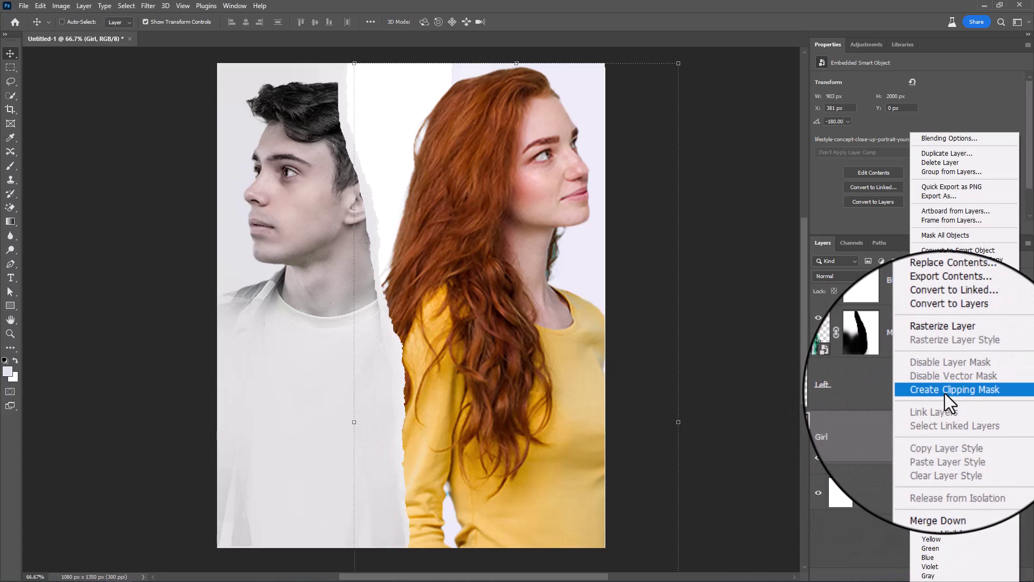
click(946, 396)
drag(568, 356, 564, 364)
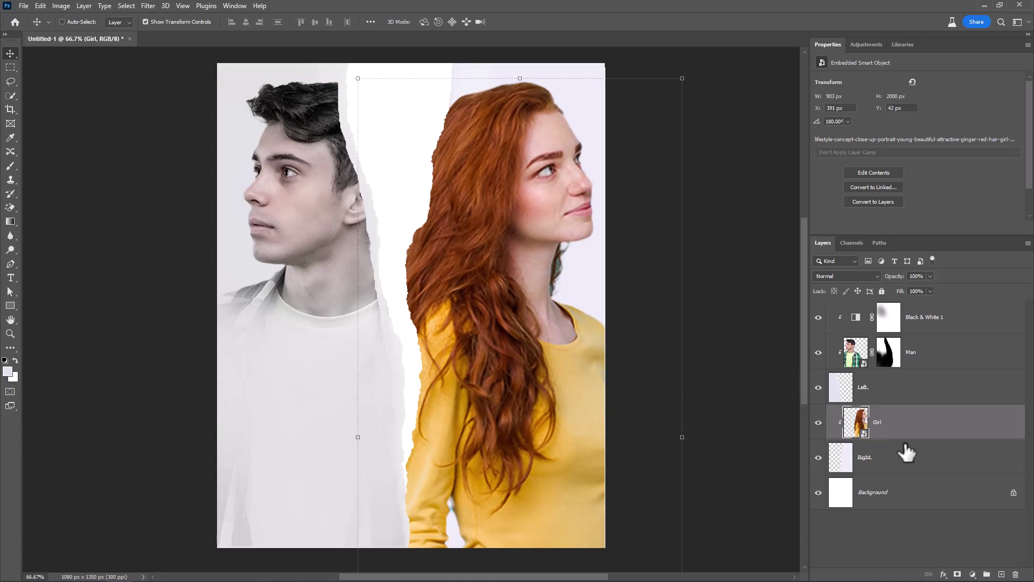
- Add a Black & White adjustment clipped to Girl with Reds 30, Yellows 33, Cyans 51
click(973, 574)
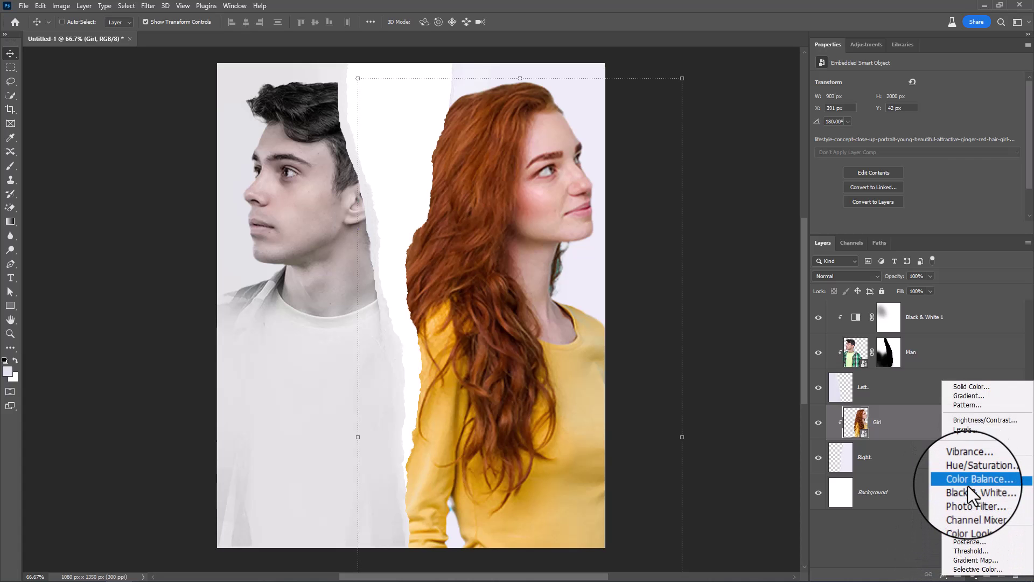
click(969, 489)
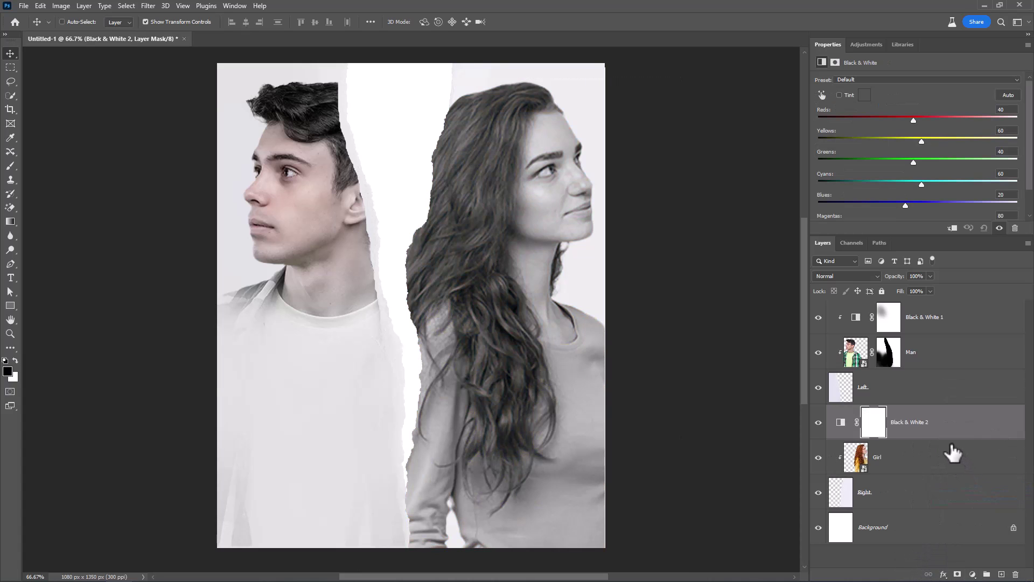
click(953, 229)
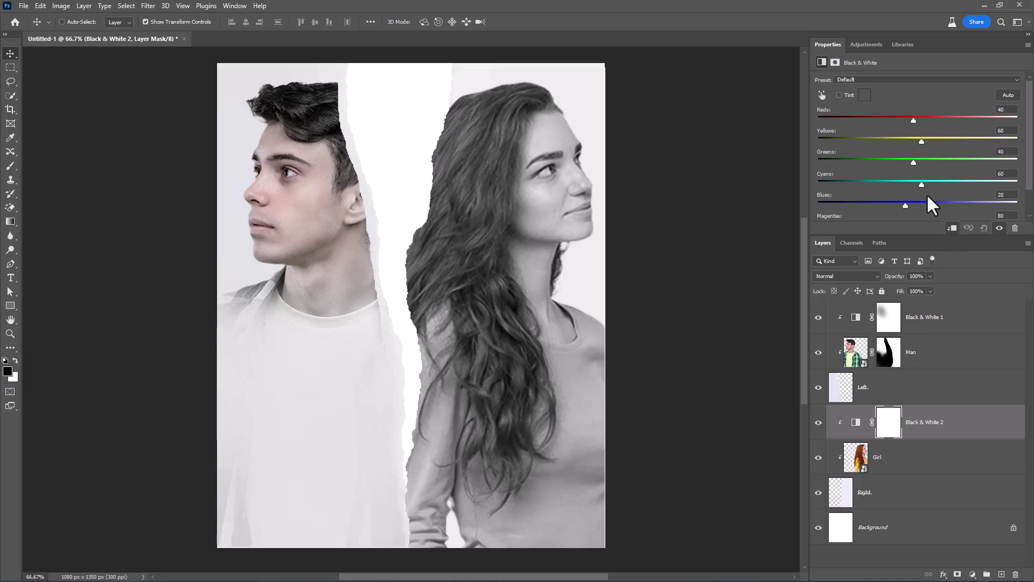
click(910, 119)
mouse_move(920, 137)
mouse_down()
mouse_move(933, 143)
mouse_move(910, 142)
mouse_up()
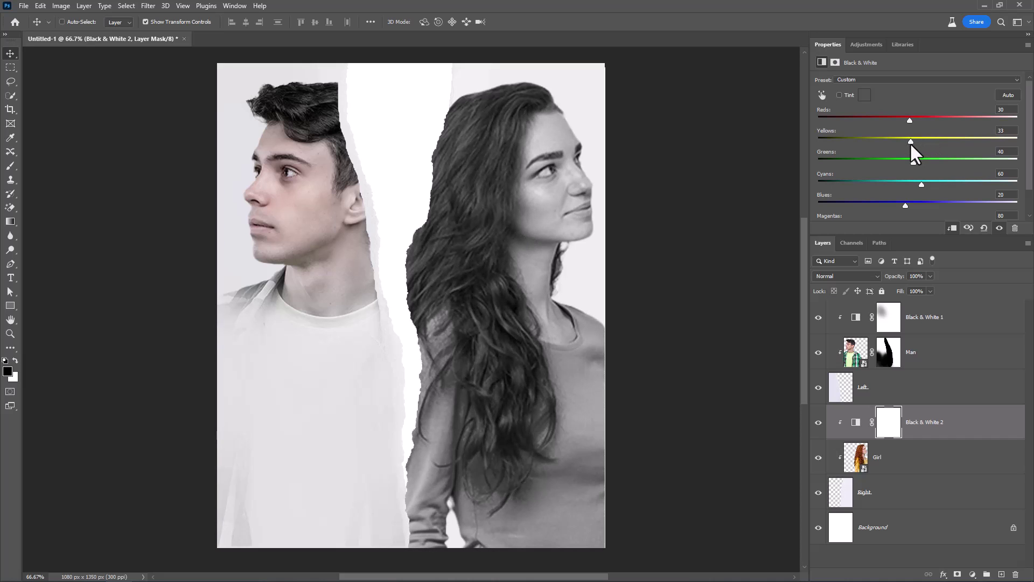
drag(919, 182, 917, 182)
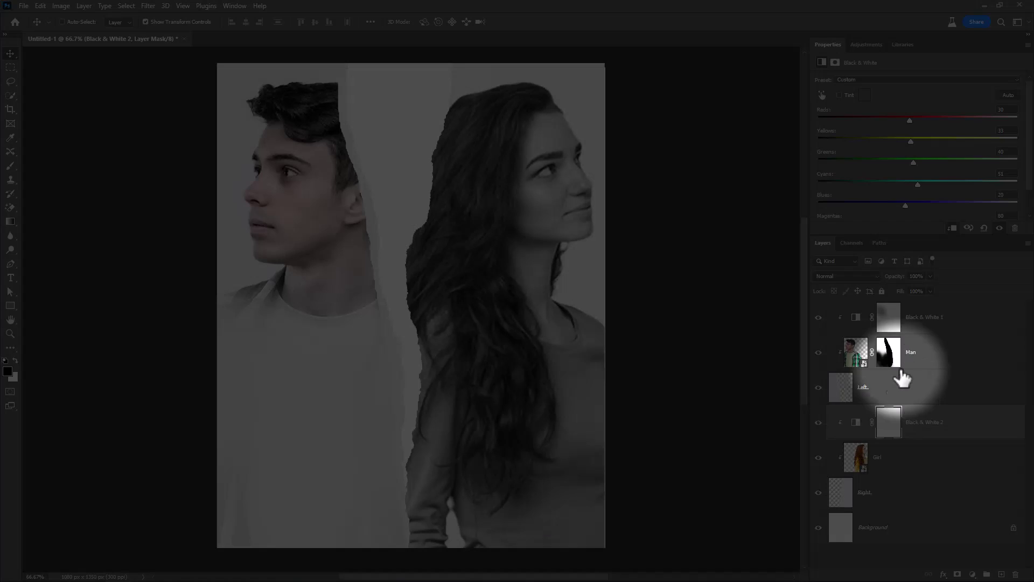
- Brush lightly on the Black & White 2 mask to restore colour in her face and hair
click(888, 422)
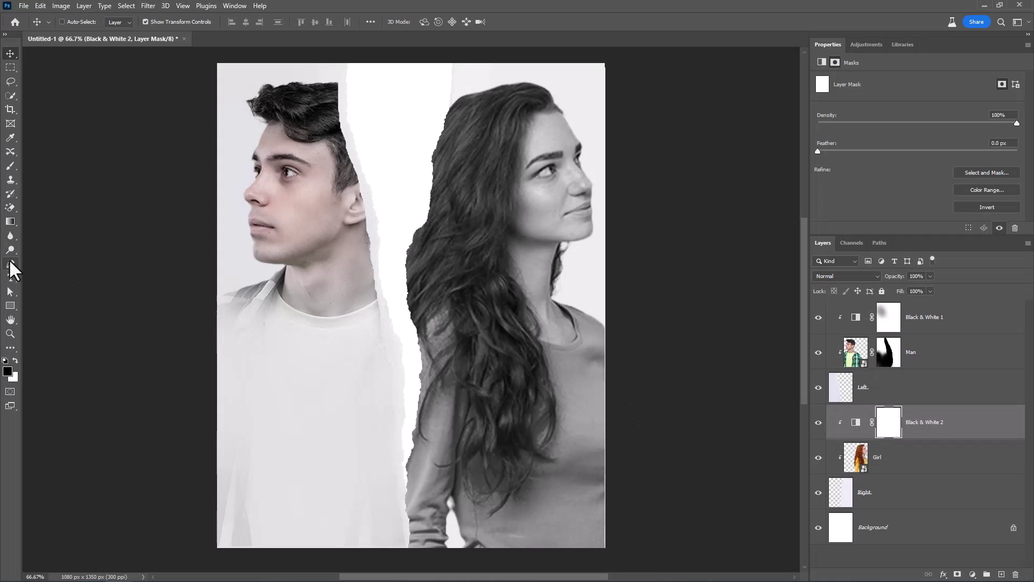
click(9, 166)
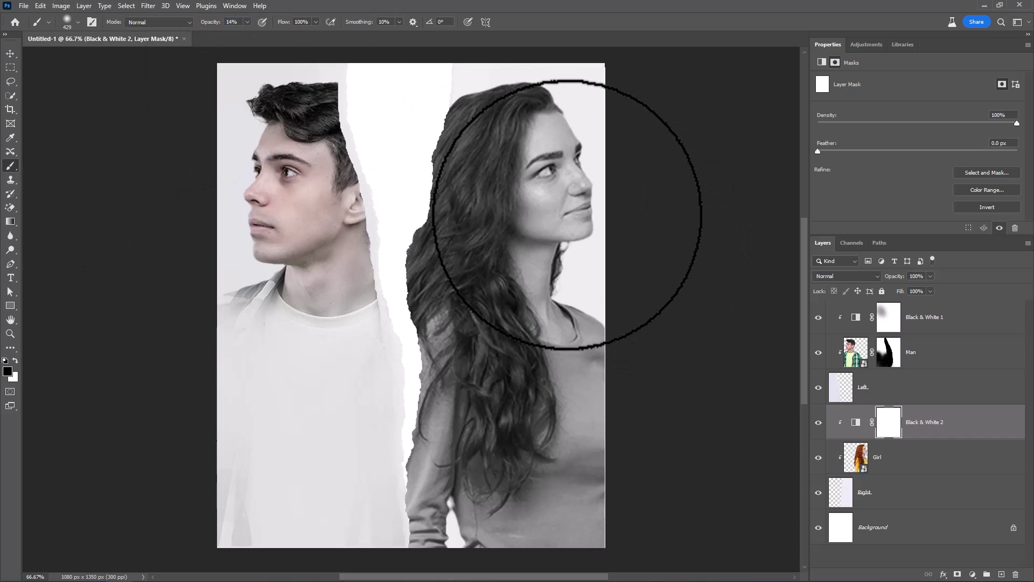
mouse_move(566, 175)
mouse_down()
mouse_move(562, 198)
mouse_move(559, 166)
mouse_move(554, 275)
mouse_up()
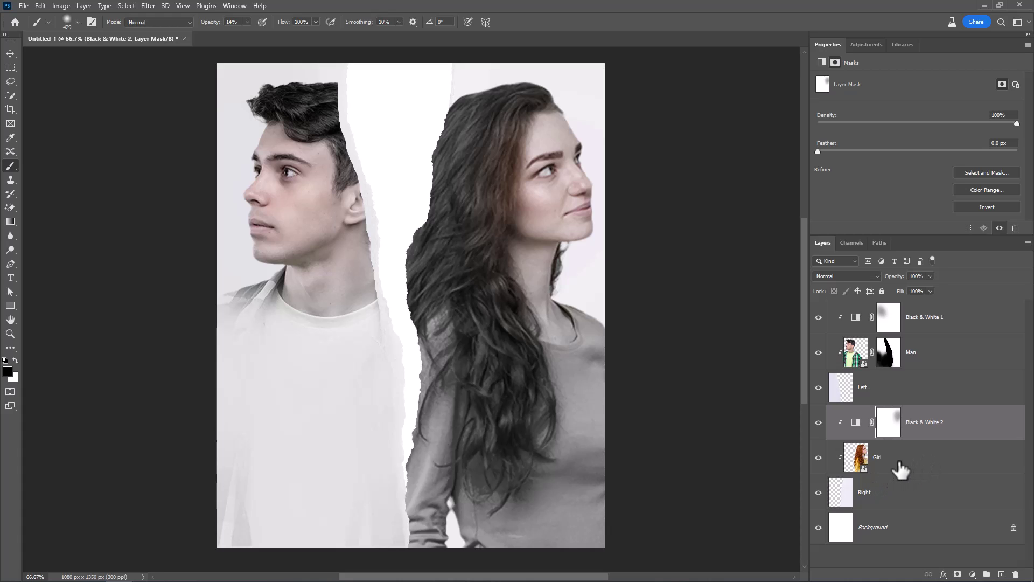
- Add a mask to the Girl layer and paint black to fade her lower hair and shirt
click(905, 473)
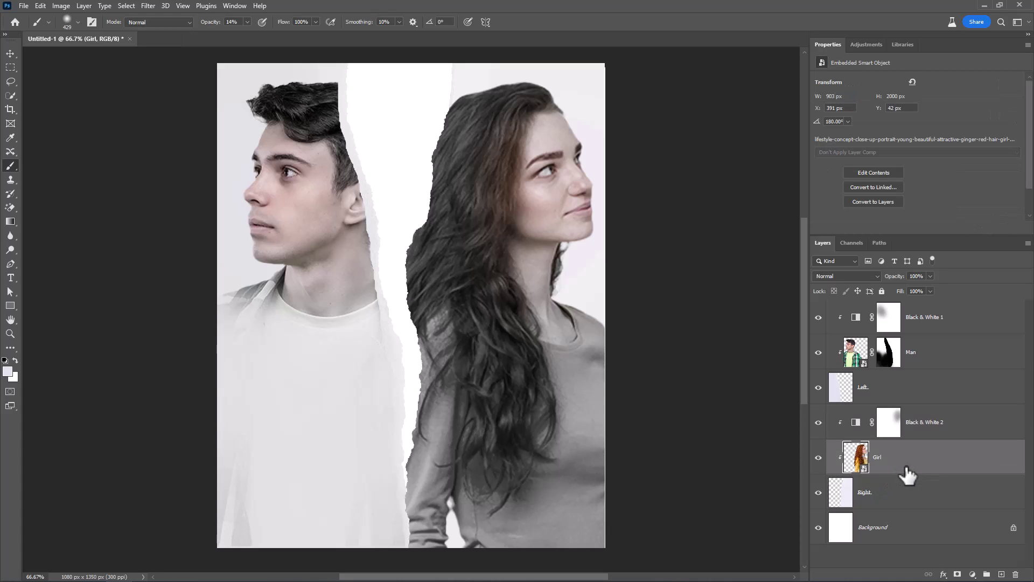
click(957, 574)
key(d)
key(x)
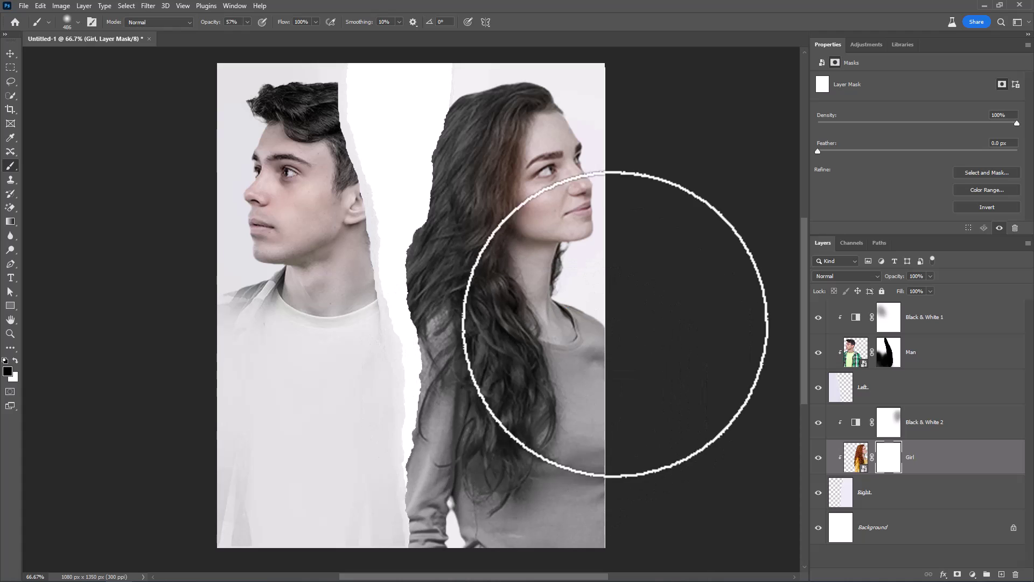
mouse_move(605, 404)
mouse_down()
mouse_move(586, 445)
mouse_move(563, 577)
mouse_move(439, 418)
mouse_move(415, 434)
mouse_move(411, 348)
mouse_move(396, 350)
mouse_move(421, 511)
mouse_move(461, 547)
mouse_move(438, 527)
mouse_move(560, 528)
mouse_move(672, 498)
mouse_move(617, 324)
mouse_move(641, 480)
mouse_move(447, 520)
mouse_move(375, 461)
mouse_move(606, 486)
mouse_move(607, 478)
mouse_up()
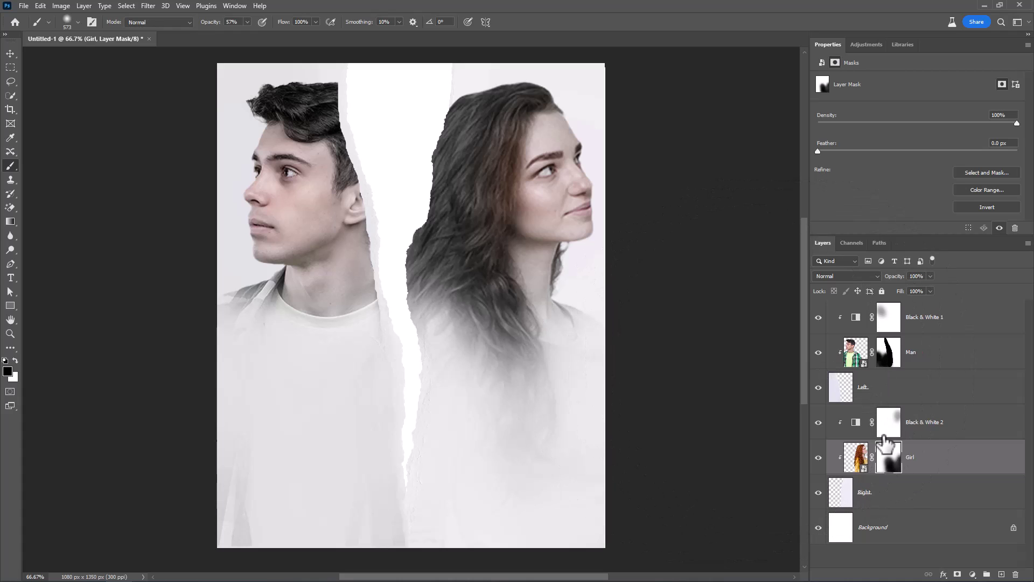
click(915, 534)
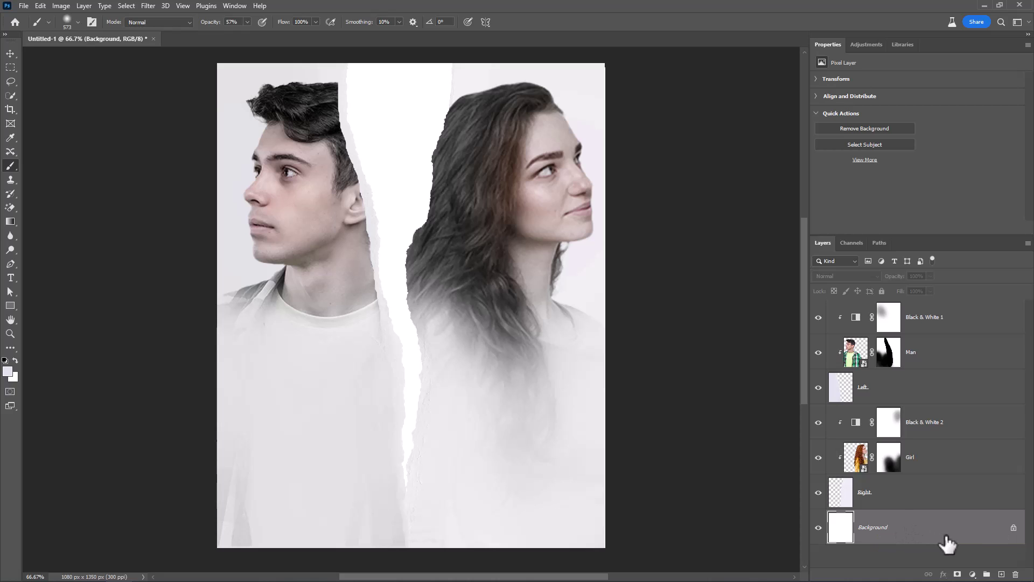
- Add a dark red (#9a0000) Solid Color fill layer above the Background
click(973, 574)
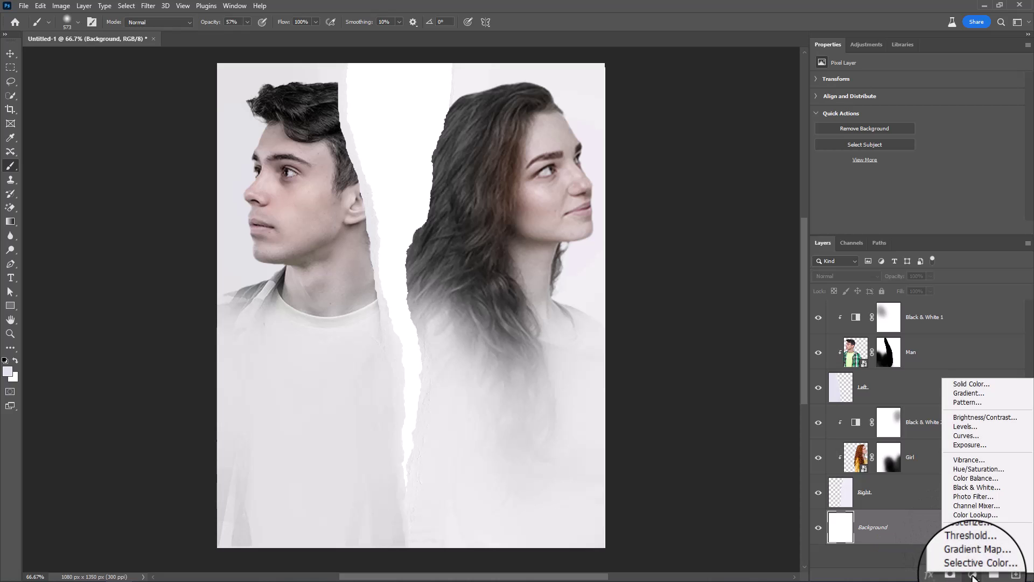
click(972, 383)
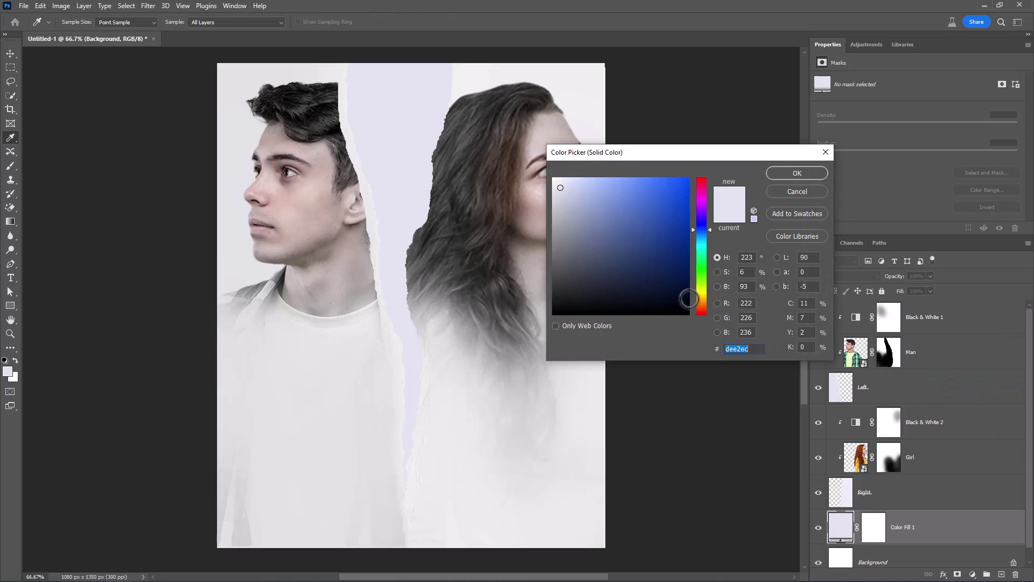
drag(654, 234, 715, 203)
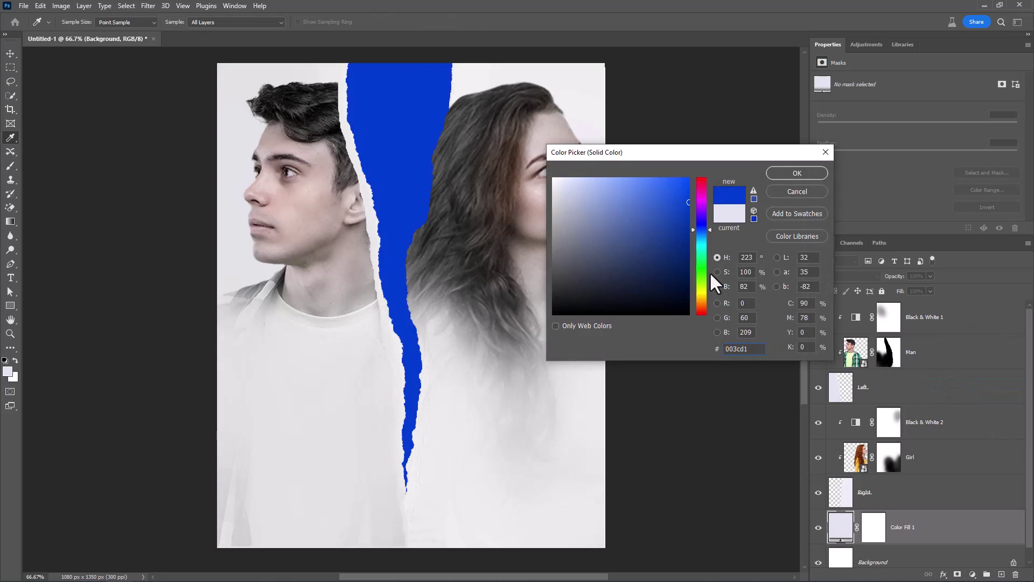
drag(709, 271, 700, 325)
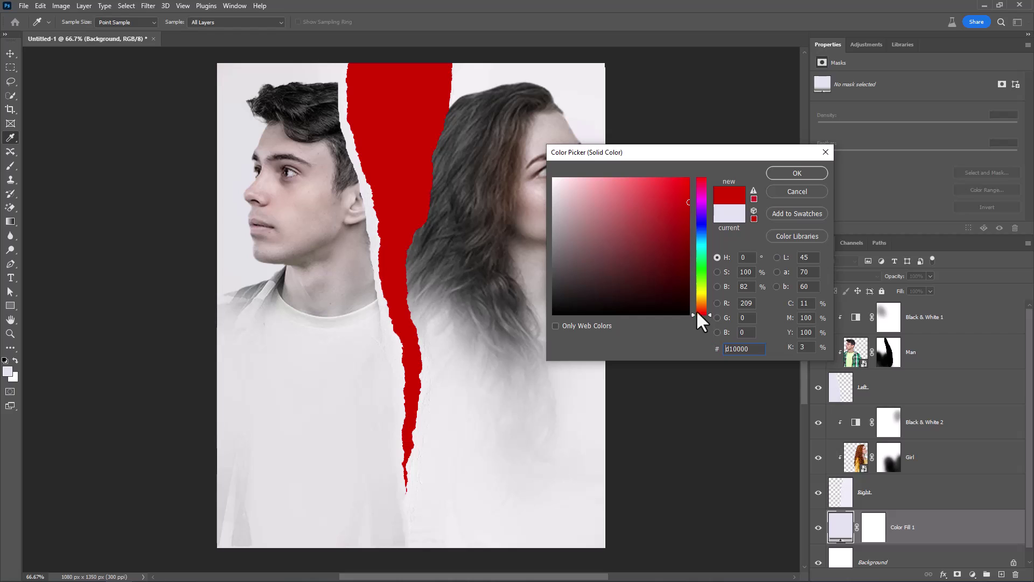
drag(677, 215, 706, 231)
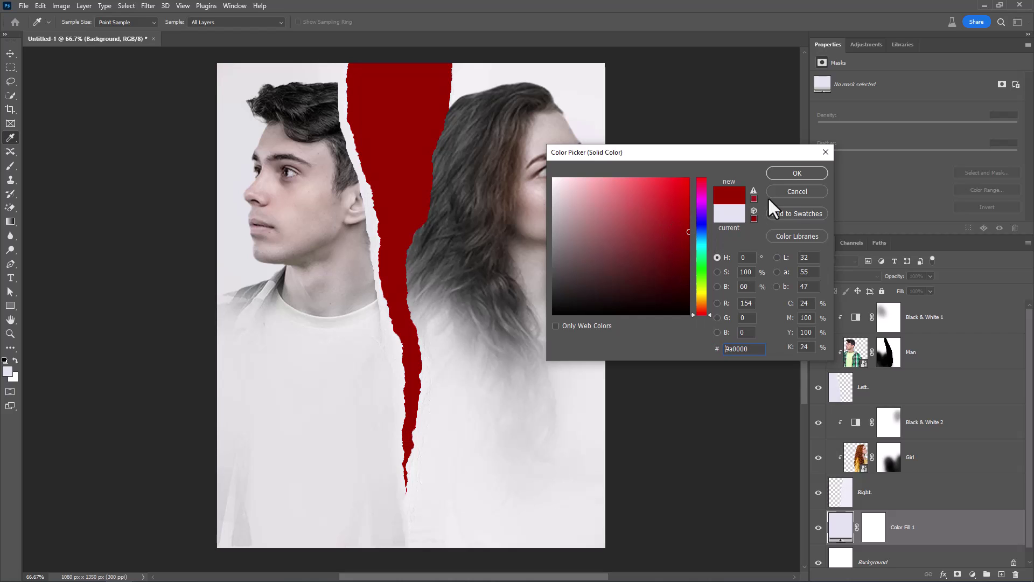
click(779, 173)
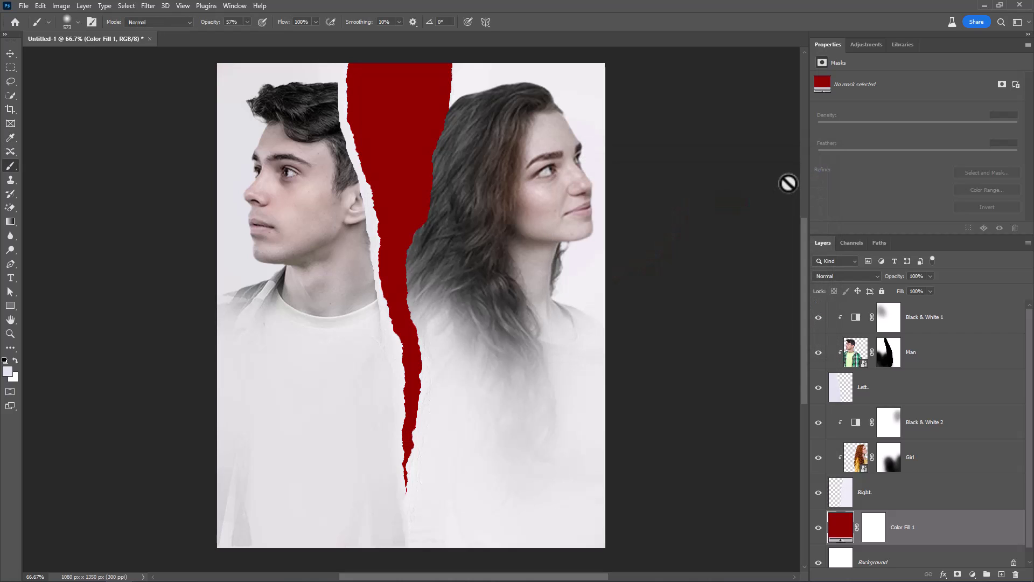
- Convert the red fill to a smart object and apply Film Grain with Grain 5
click(148, 6)
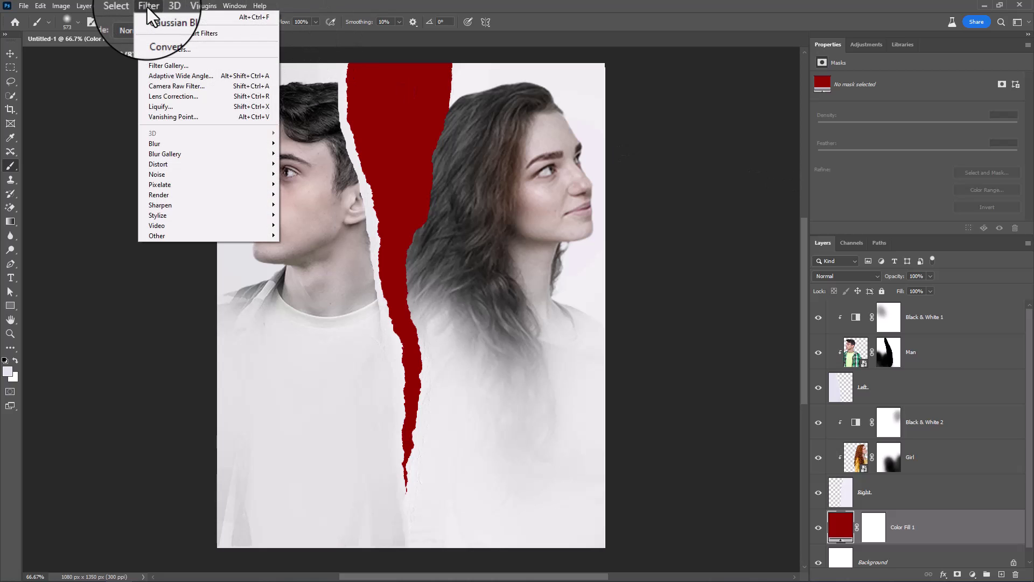
click(154, 65)
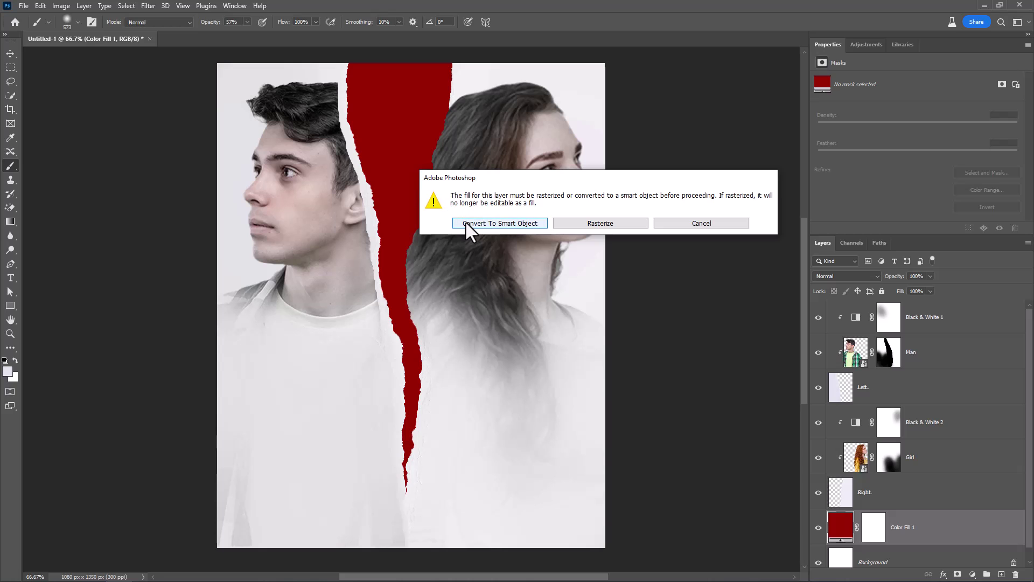
click(500, 223)
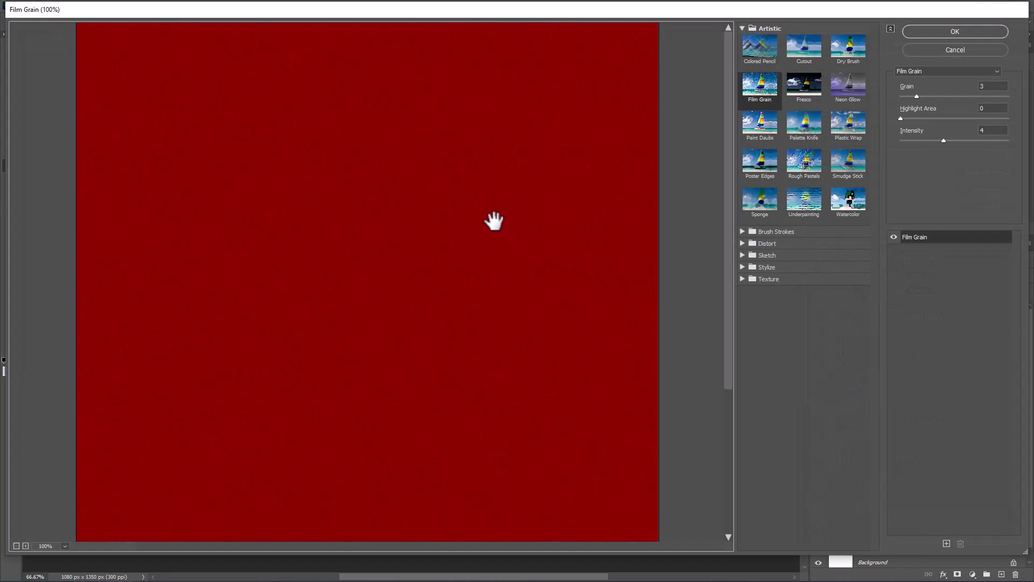
click(761, 123)
click(760, 87)
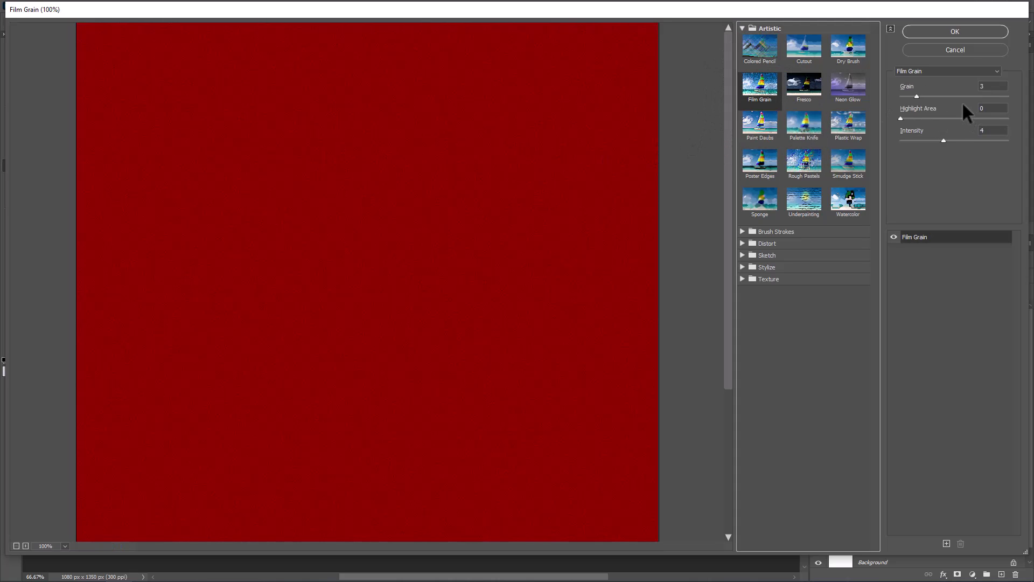
drag(917, 96, 928, 95)
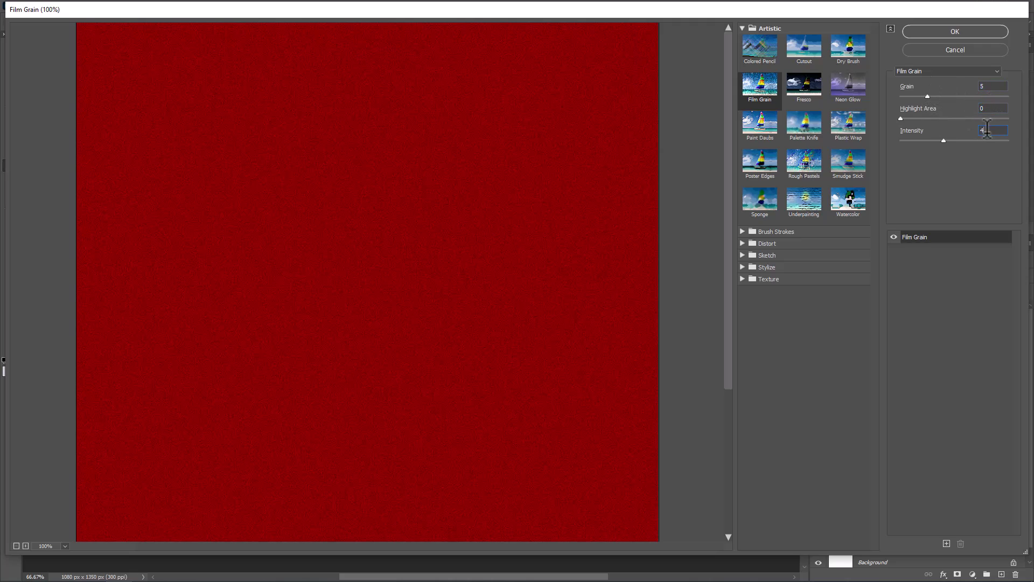
click(944, 35)
scroll(903, 538, down, 1)
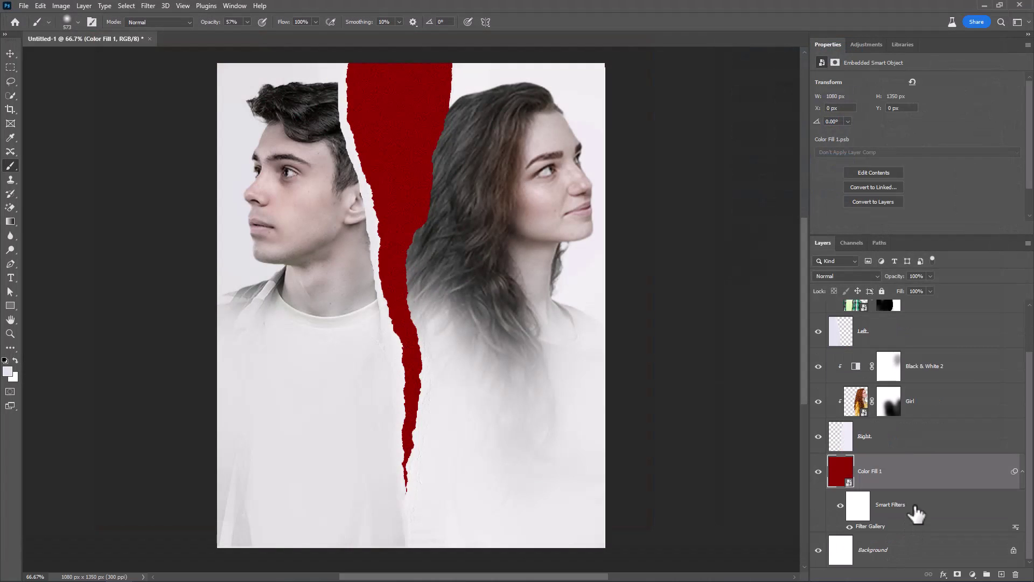
- Add a new Shadow layer above Color Fill 1 and set the foreground colour to black
click(1002, 574)
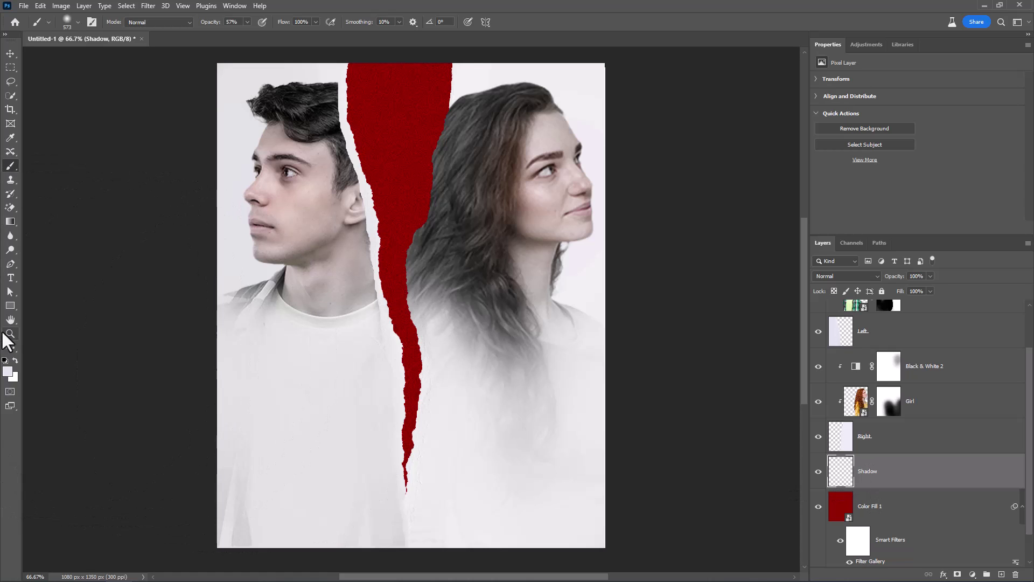
click(9, 372)
drag(580, 301, 550, 314)
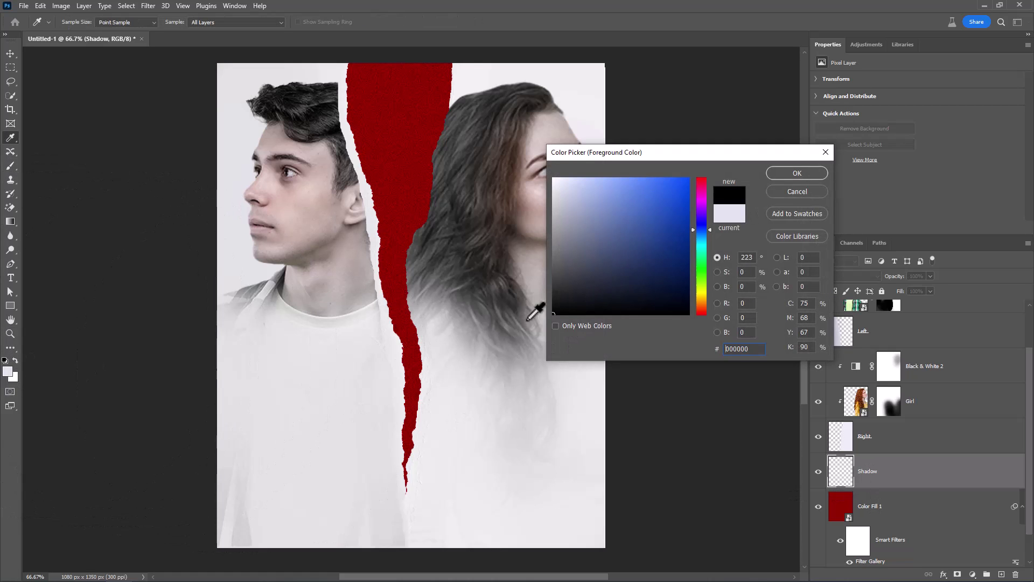
click(796, 173)
- Brush black shadow along the tear's right and left edges and the adjacent hair
key(b)
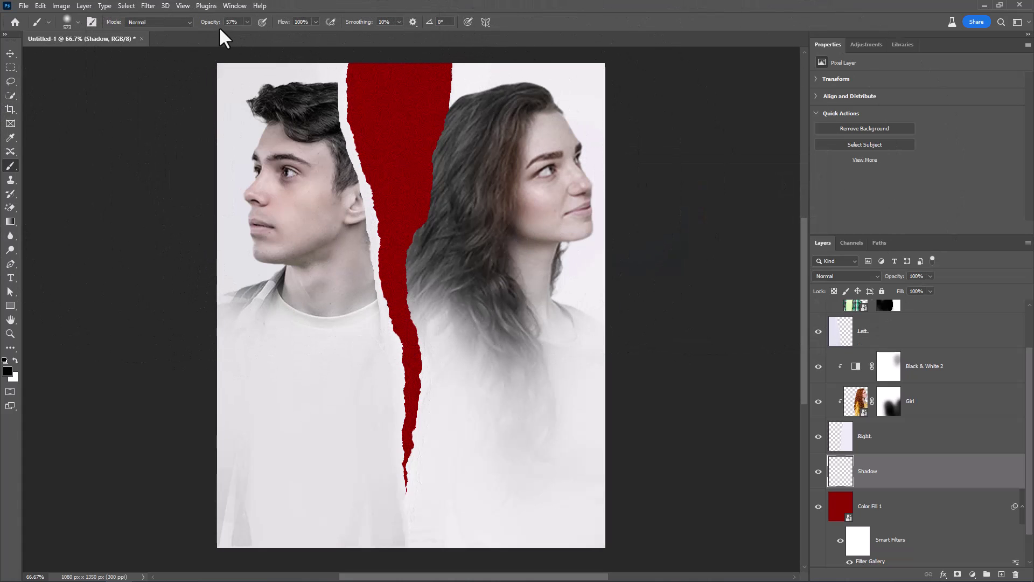
drag(501, 183, 441, 167)
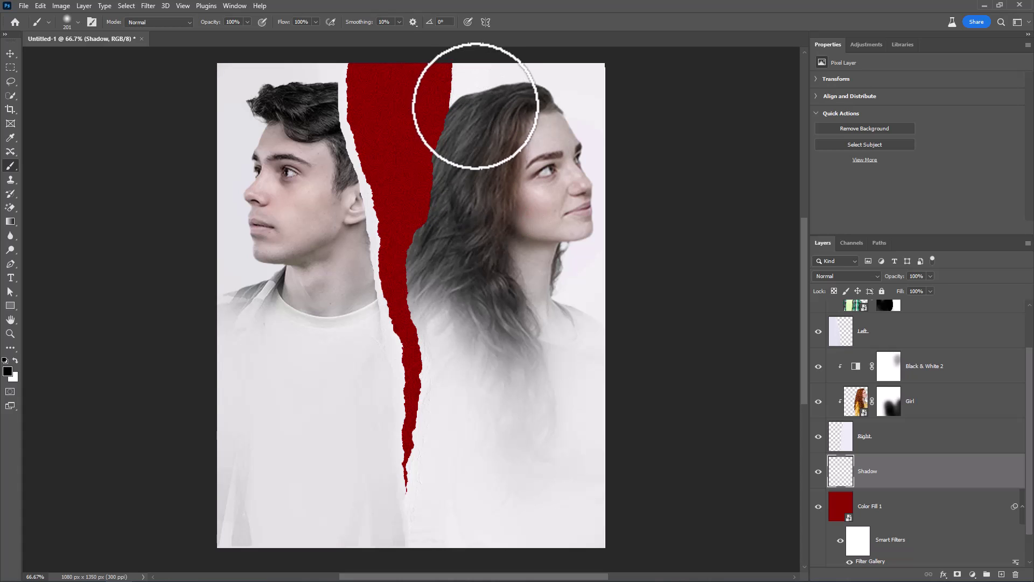
mouse_move(474, 73)
mouse_down()
mouse_move(450, 72)
mouse_move(453, 107)
mouse_up()
mouse_move(444, 184)
mouse_down()
mouse_move(414, 264)
mouse_move(427, 368)
mouse_move(399, 485)
mouse_up()
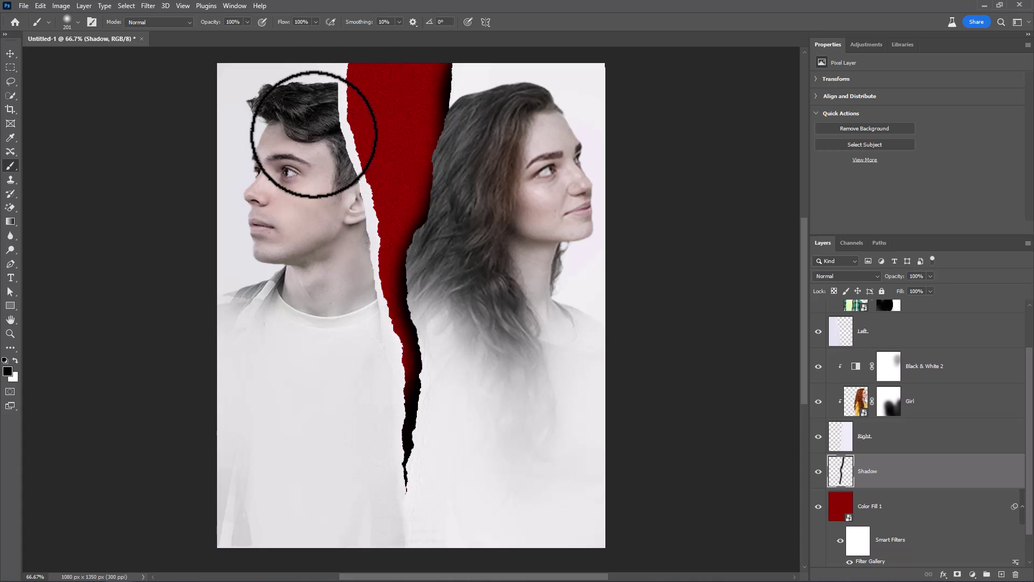
key(bracketleft)
key(bracketleft)
key(bracketleft)
mouse_move(332, 67)
mouse_down()
mouse_move(394, 358)
mouse_move(396, 436)
mouse_move(416, 377)
mouse_up()
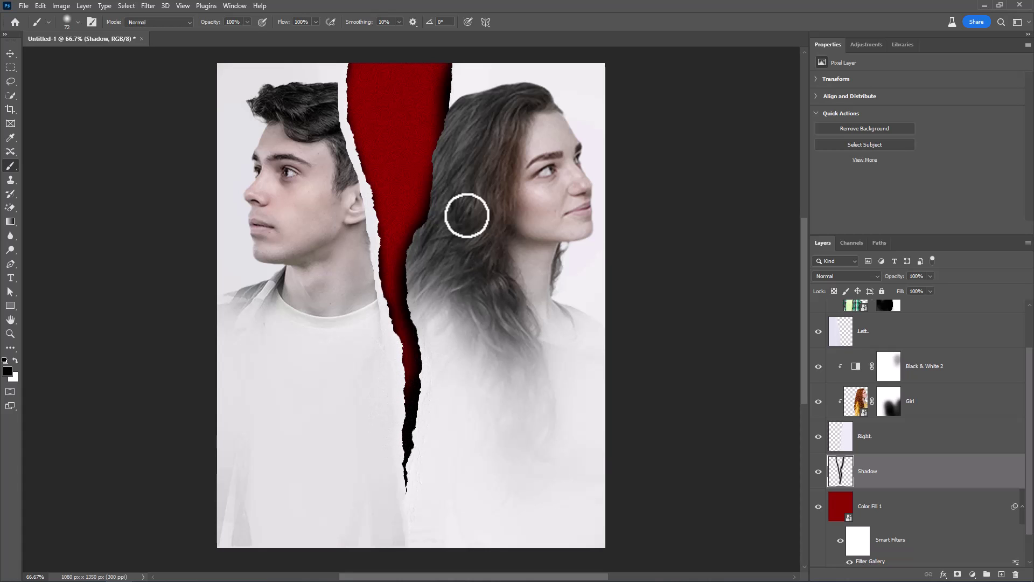
key(bracketright)
key(bracketright)
key(bracketright)
key(bracketright)
key(bracketright)
mouse_move(479, 92)
mouse_down()
mouse_move(450, 173)
mouse_move(443, 280)
mouse_move(473, 413)
mouse_up()
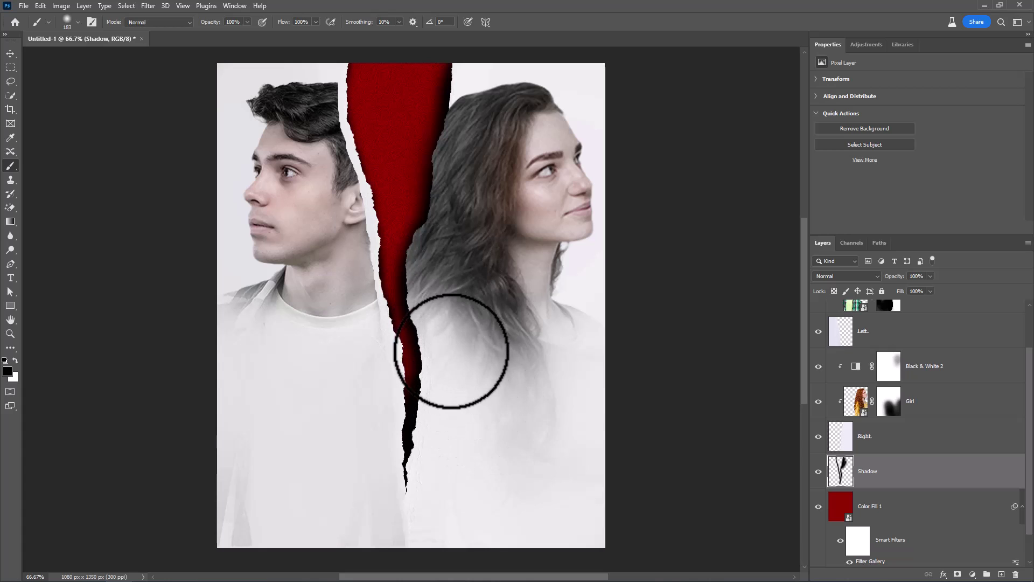
- Set the Shadow layer's opacity to 80%
click(916, 276)
text(80)
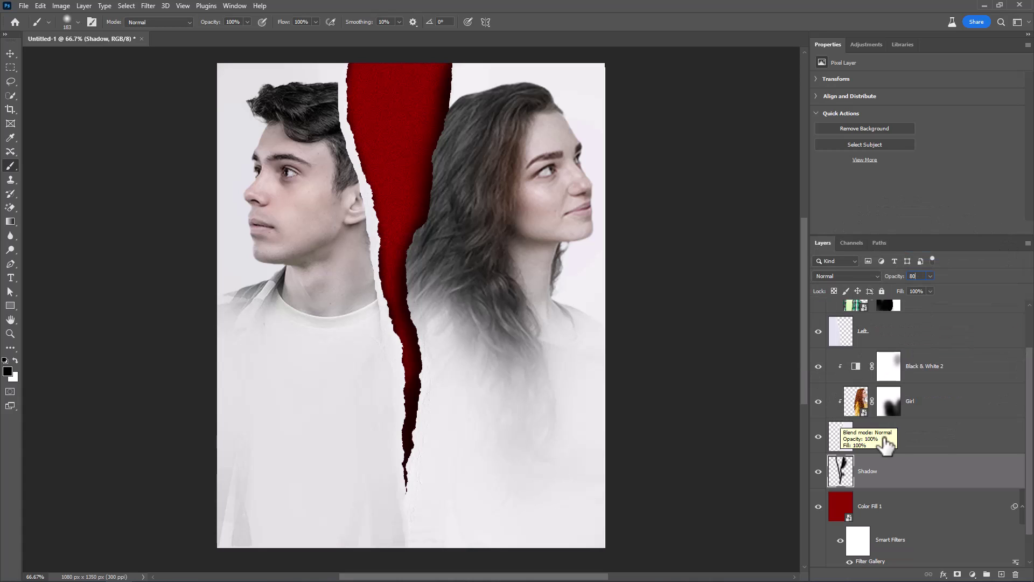
drag(1026, 408, 1030, 371)
- Select Black & White 1 and make the Text group visible
click(972, 322)
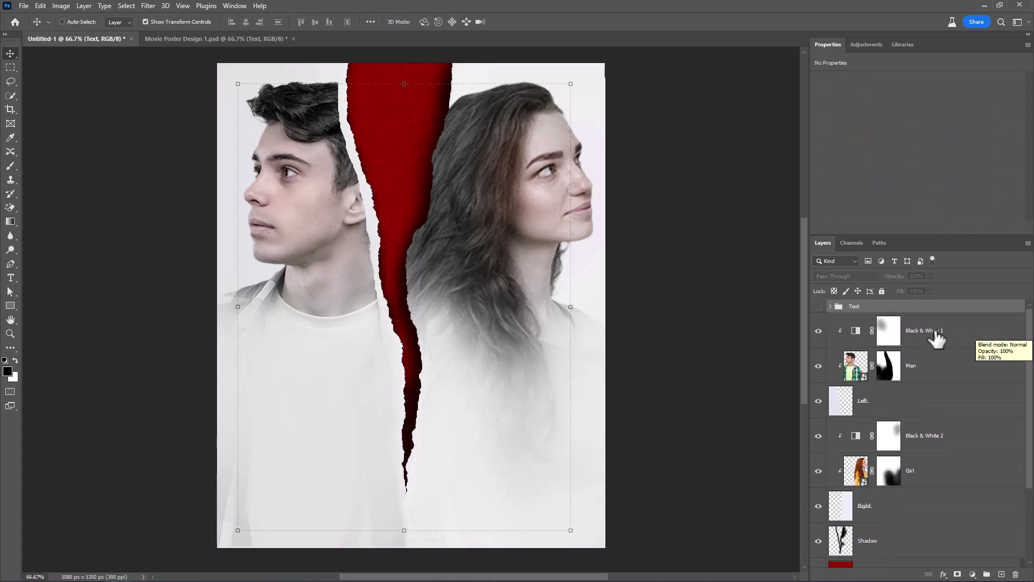
click(818, 306)
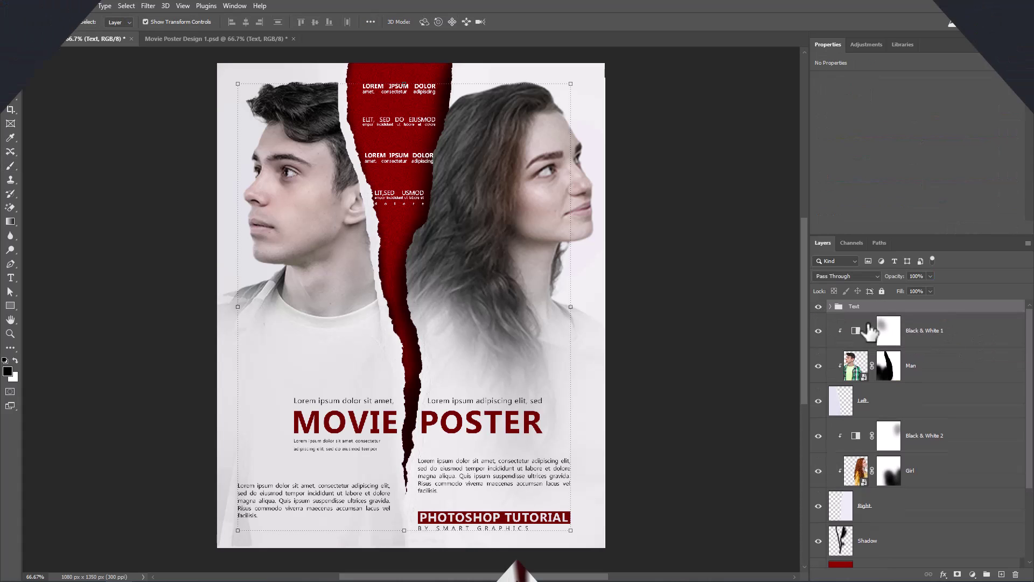